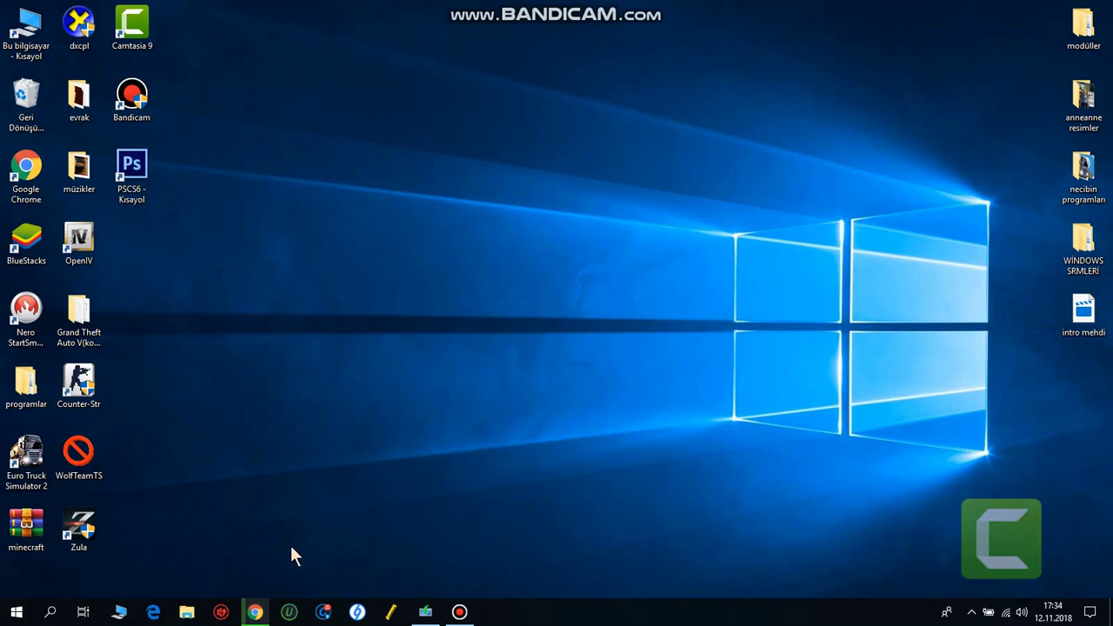
- Dismiss the Chrome notification and Google 'sivilceli insan' in a new tab
left_click(255, 612)
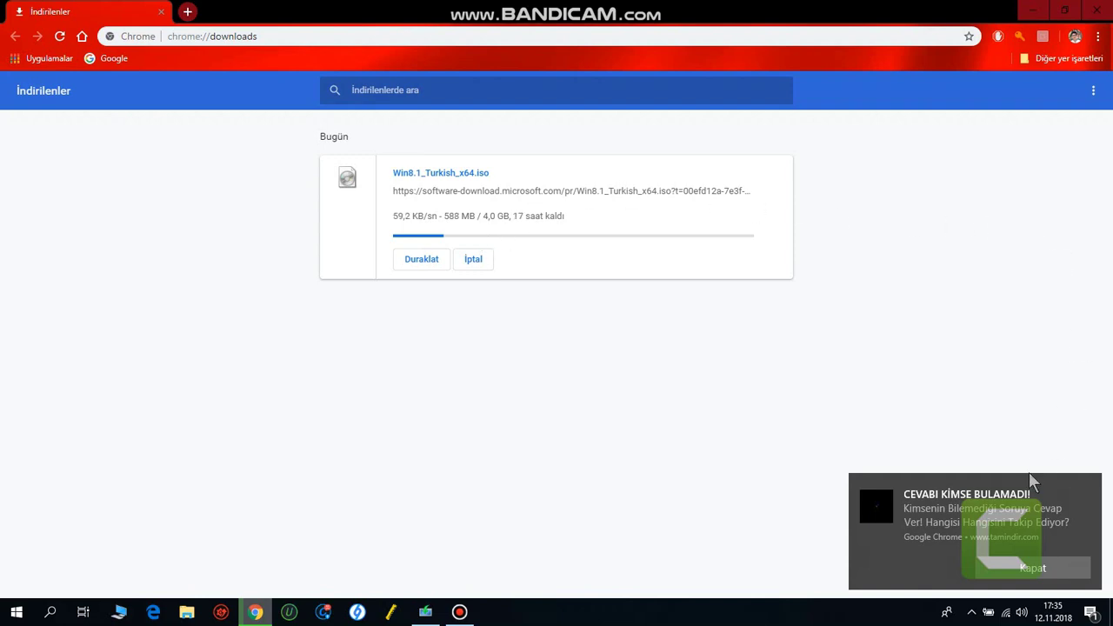
left_click(1032, 569)
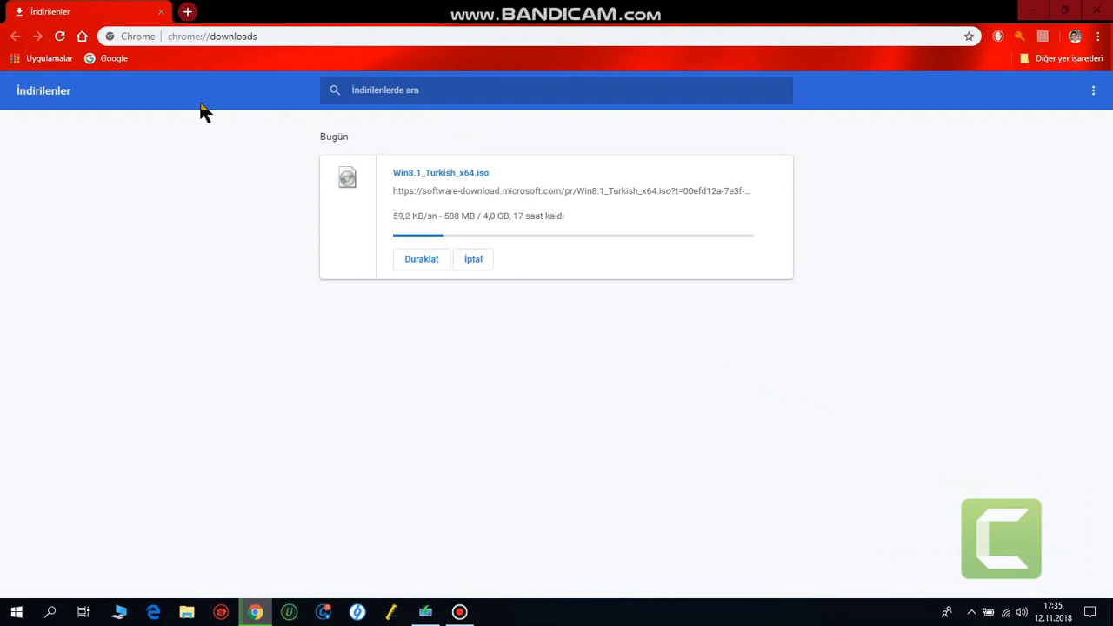
left_click(188, 13)
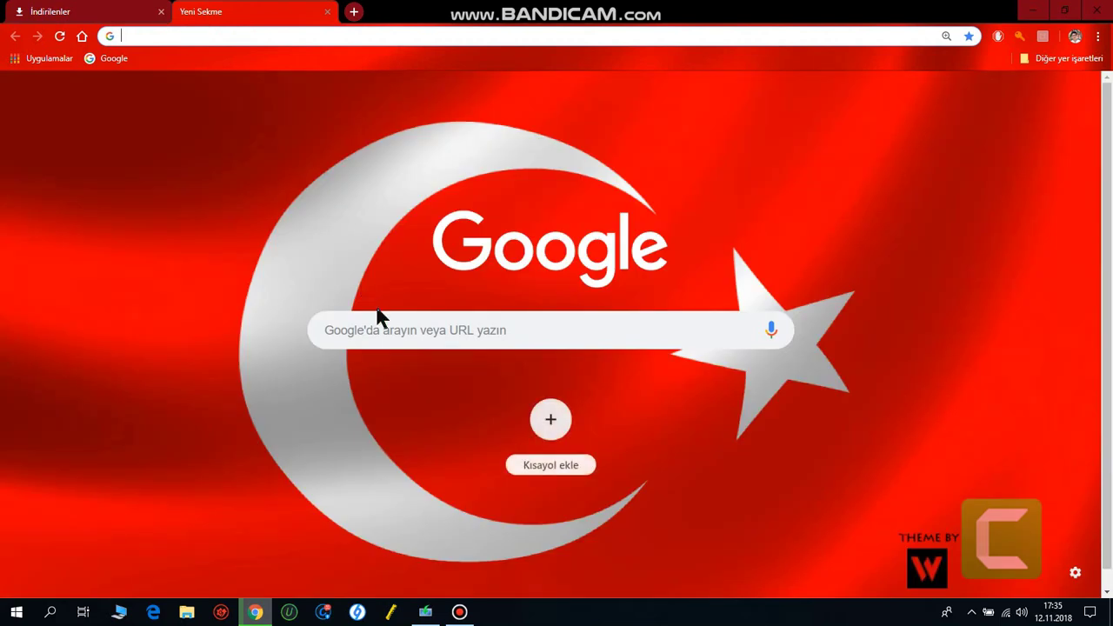
left_click(383, 329)
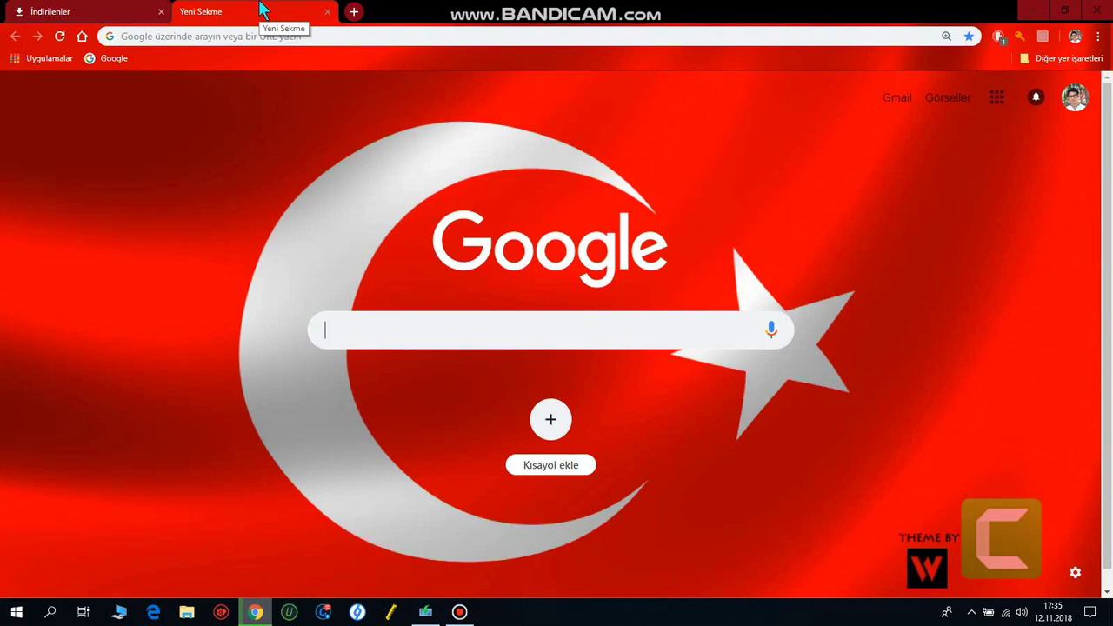
type("s")
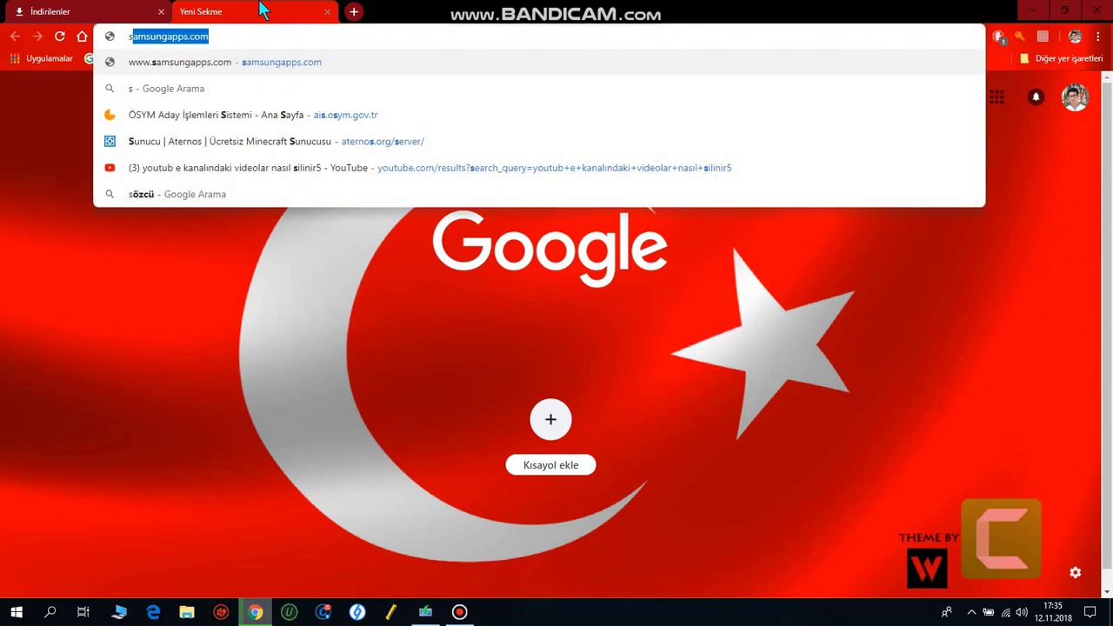
type("ivi")
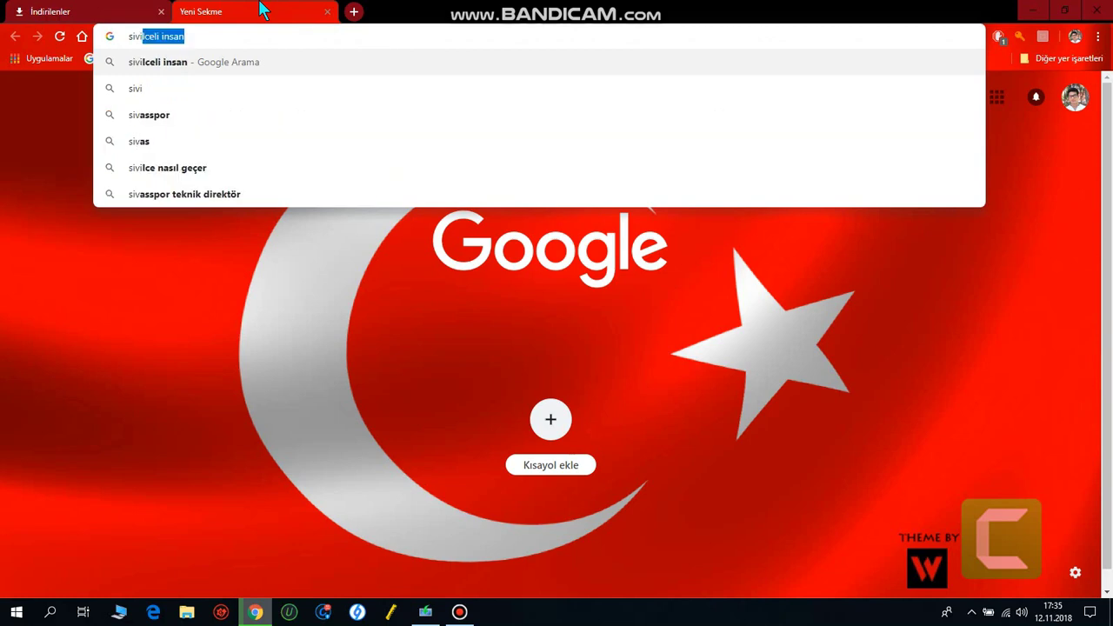
type("lc")
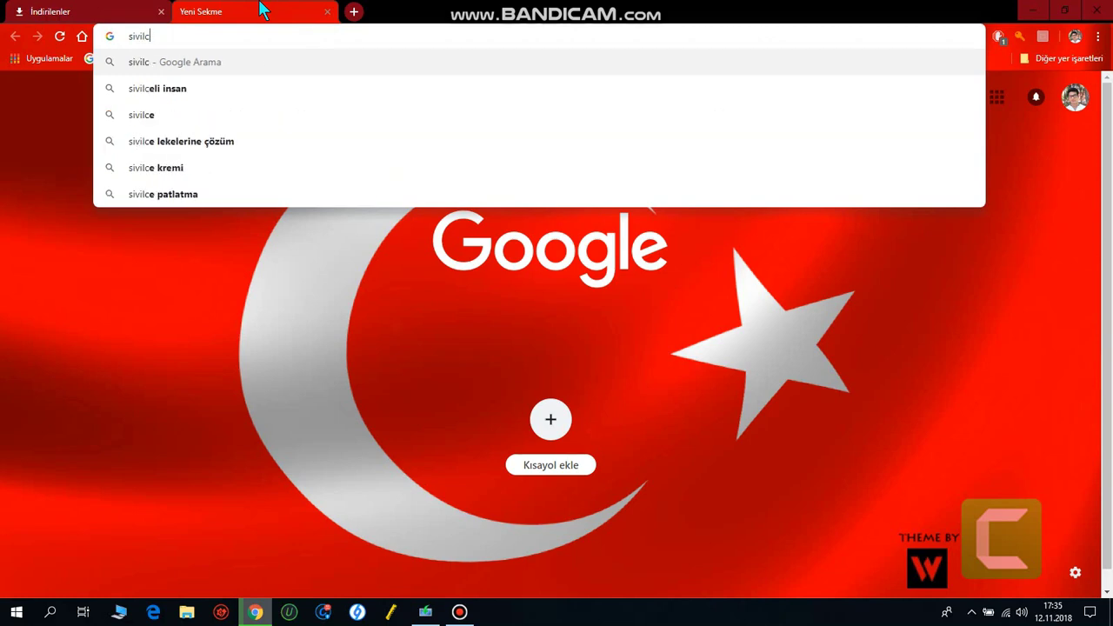
left_click(191, 96)
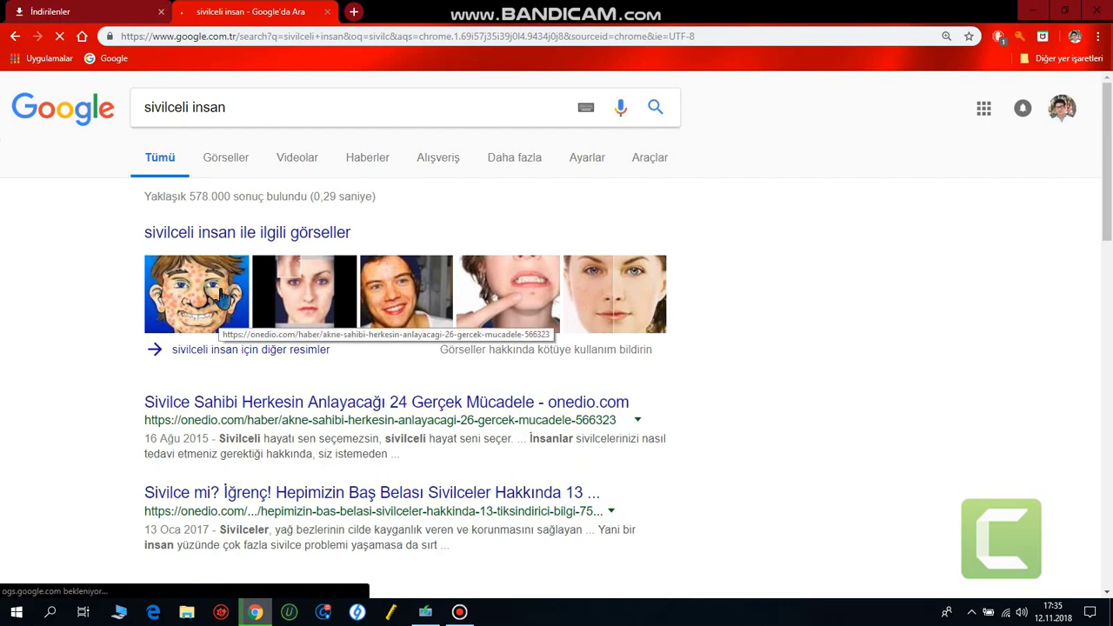
- Switch to Google Images results for 'sivilceli insan' and browse the pictures
left_click(226, 280)
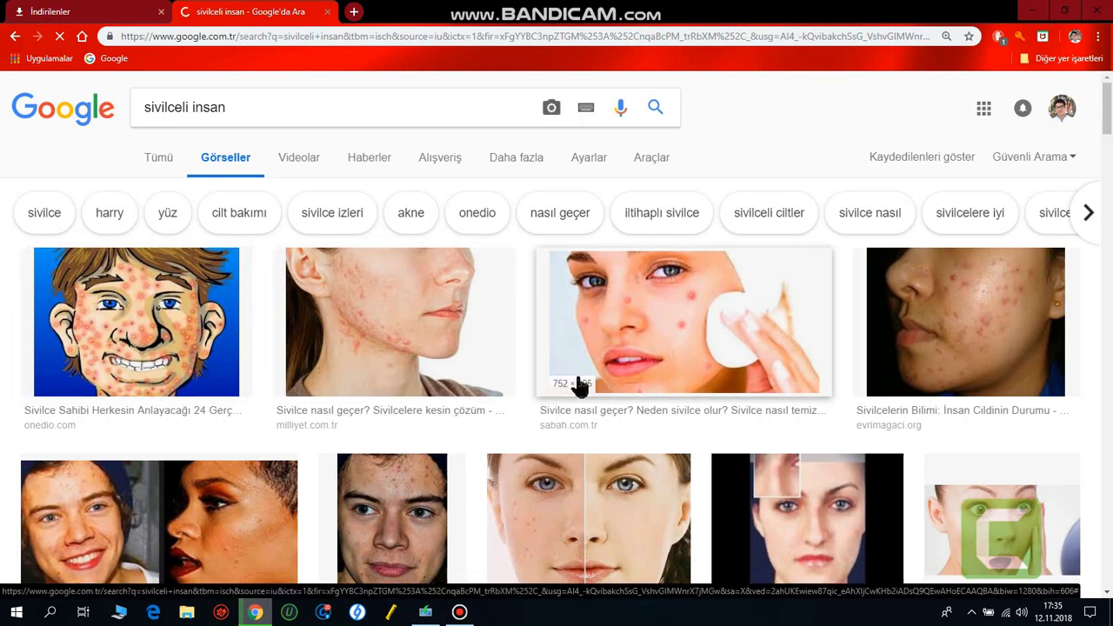
scroll(365, 335, "down", 3)
scroll(363, 335, "down", 3)
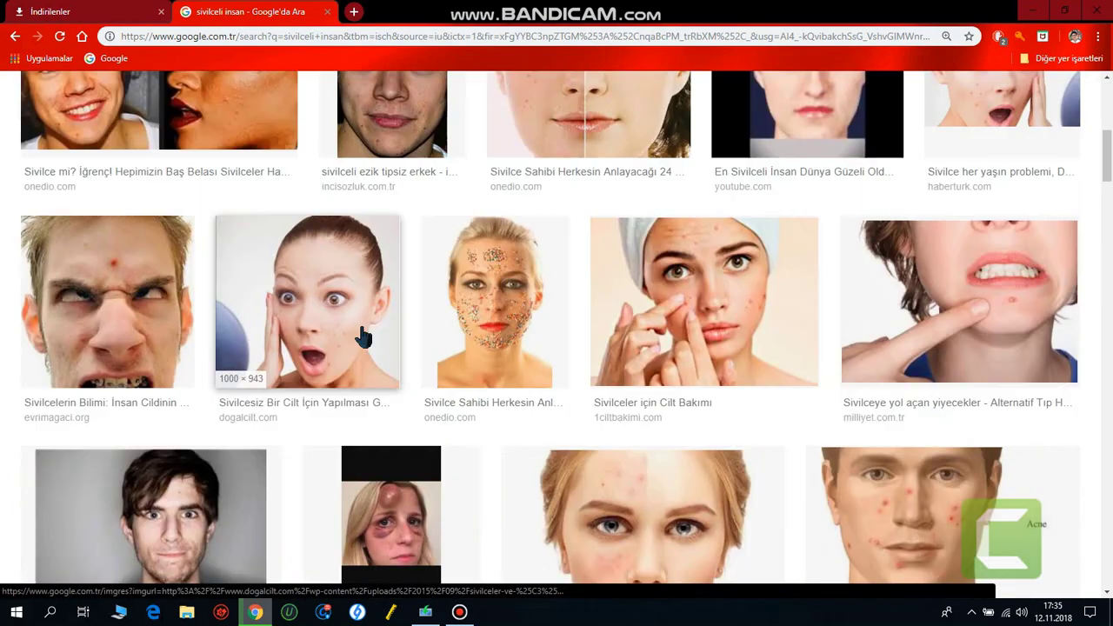
scroll(363, 335, "up", 5)
scroll(363, 336, "down", 4)
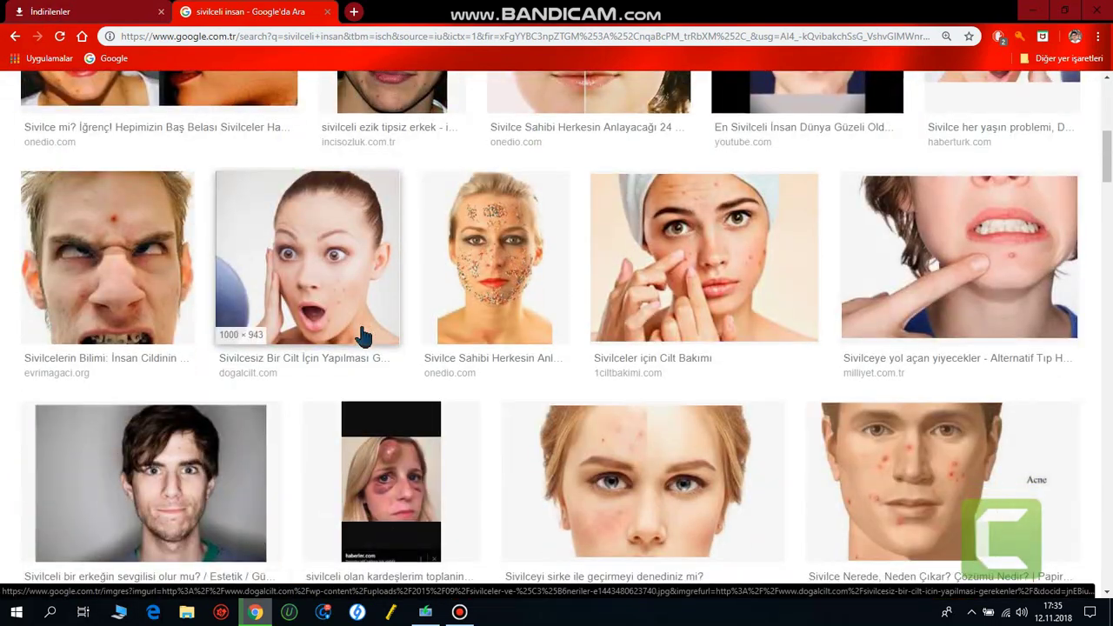
scroll(278, 308, "up", 5)
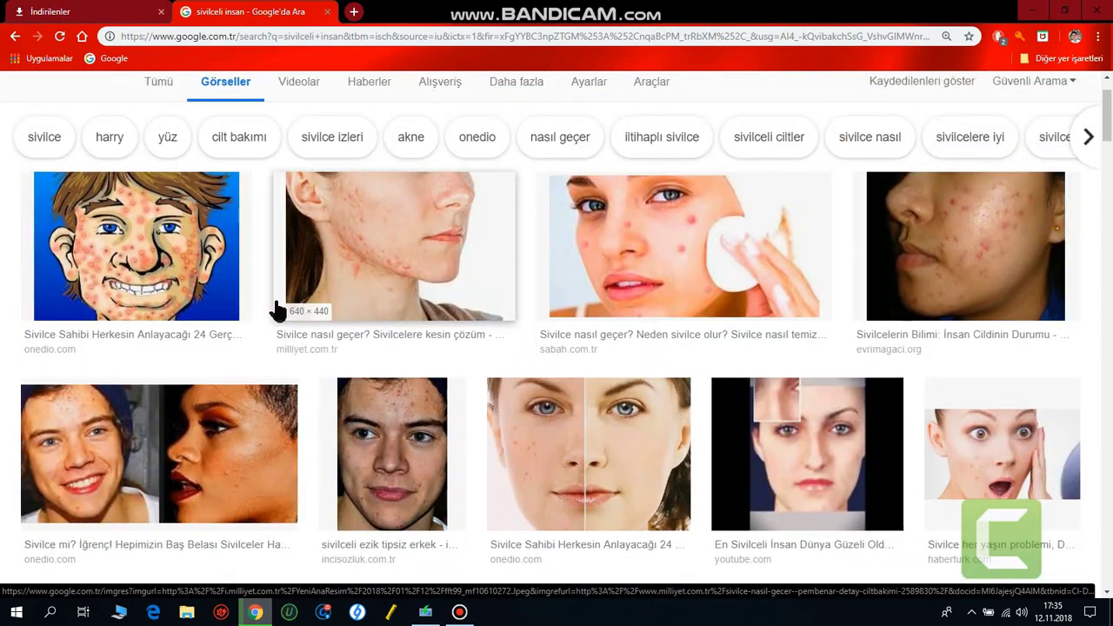
scroll(279, 310, "down", 3)
scroll(279, 310, "down", 2)
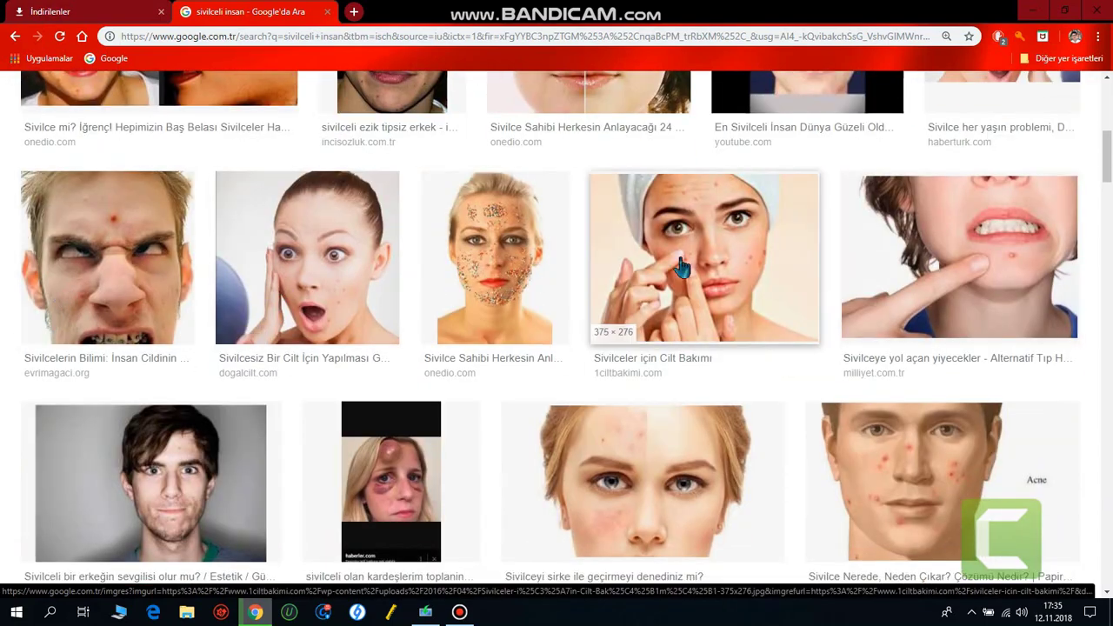
scroll(809, 270, "down", 5)
scroll(727, 283, "up", 8)
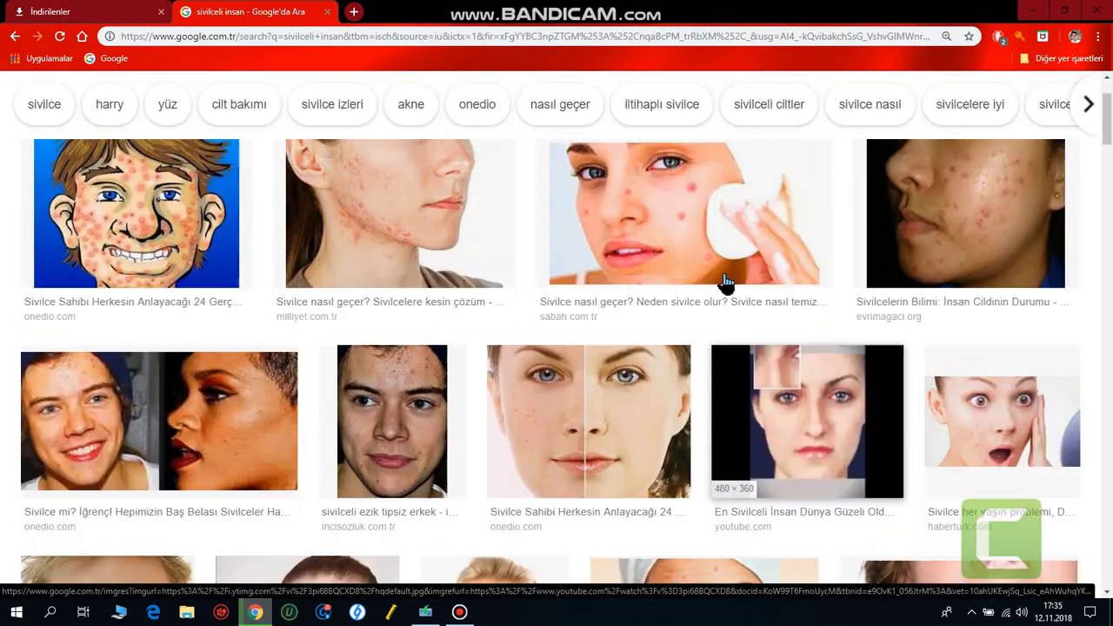
scroll(721, 285, "up", 2)
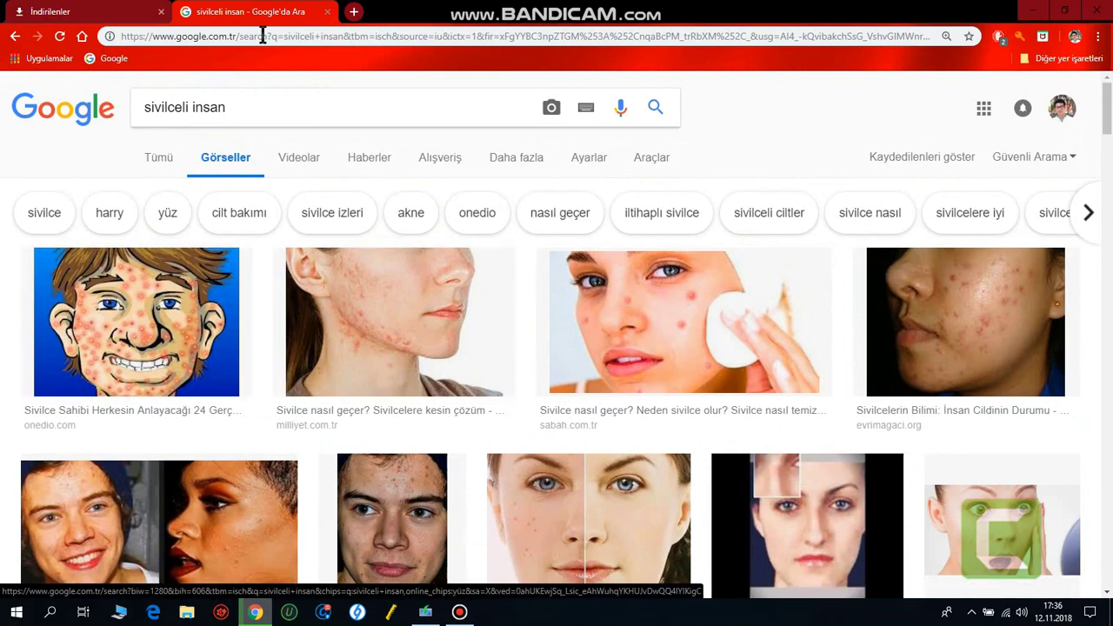
- Restore down Chrome and drag the cartoon pimply-face picture onto the desktop as 'download'
double_click(427, 7)
scroll(365, 218, "down", 5)
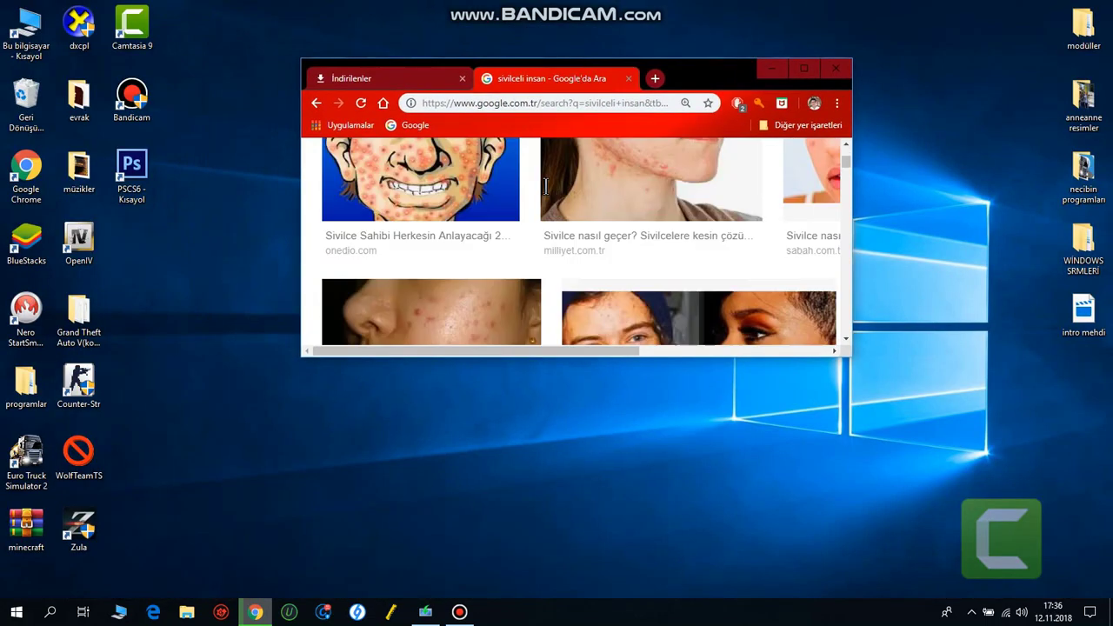
scroll(356, 209, "down", 3)
scroll(365, 226, "up", 8)
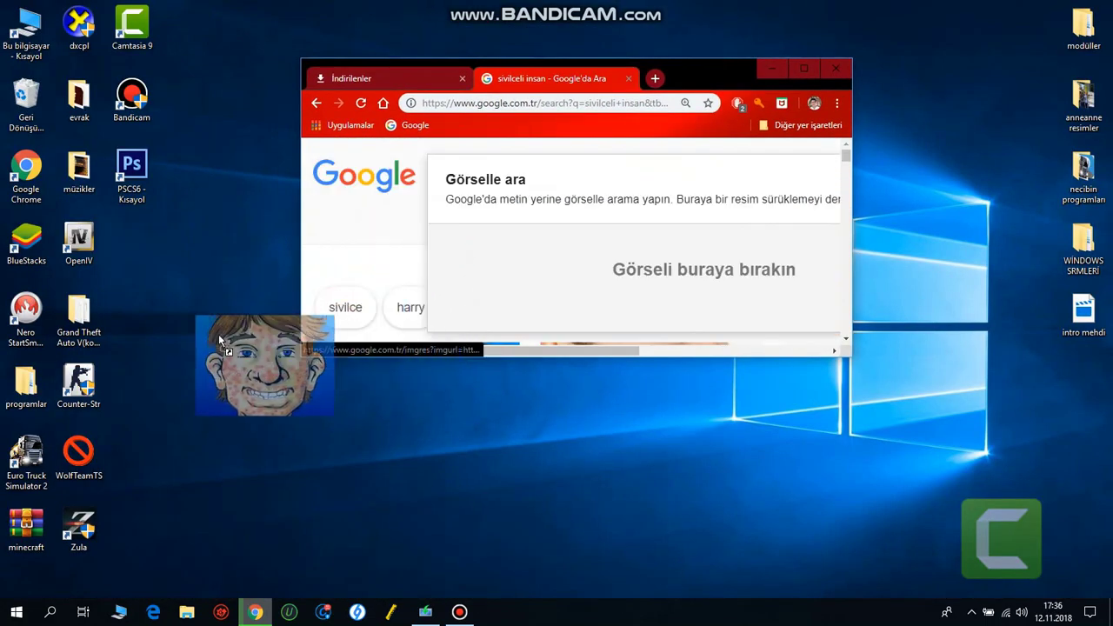
mouse_move(379, 242)
left_mouse_down()
mouse_move(183, 308)
mouse_move(153, 255)
left_mouse_up()
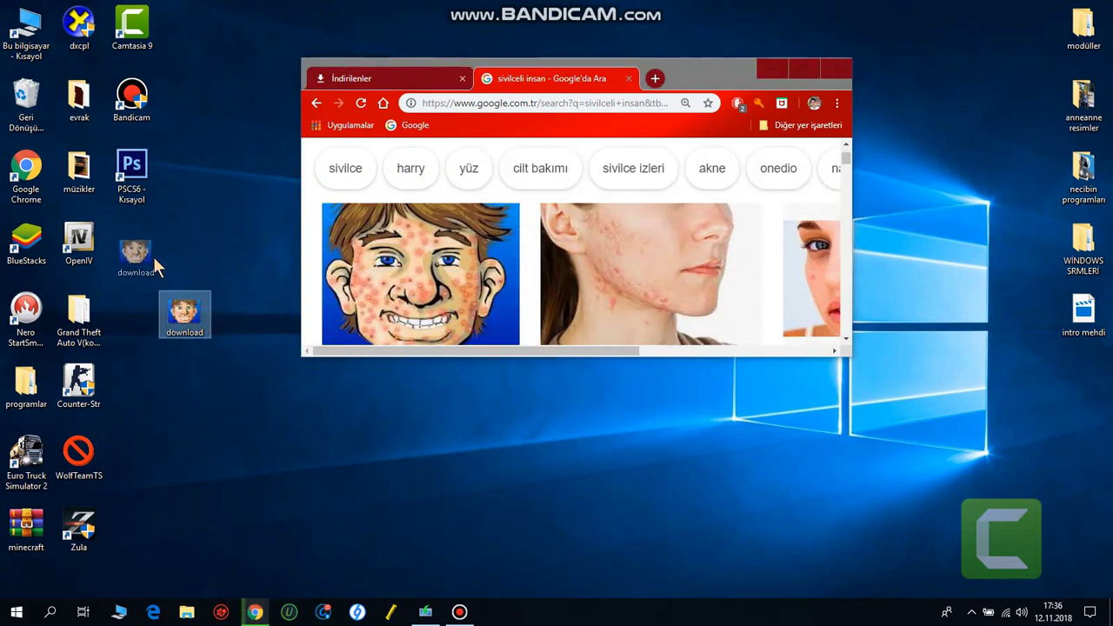
- Close the image search tab and minimize Chrome to reveal the desktop
left_click(792, 66)
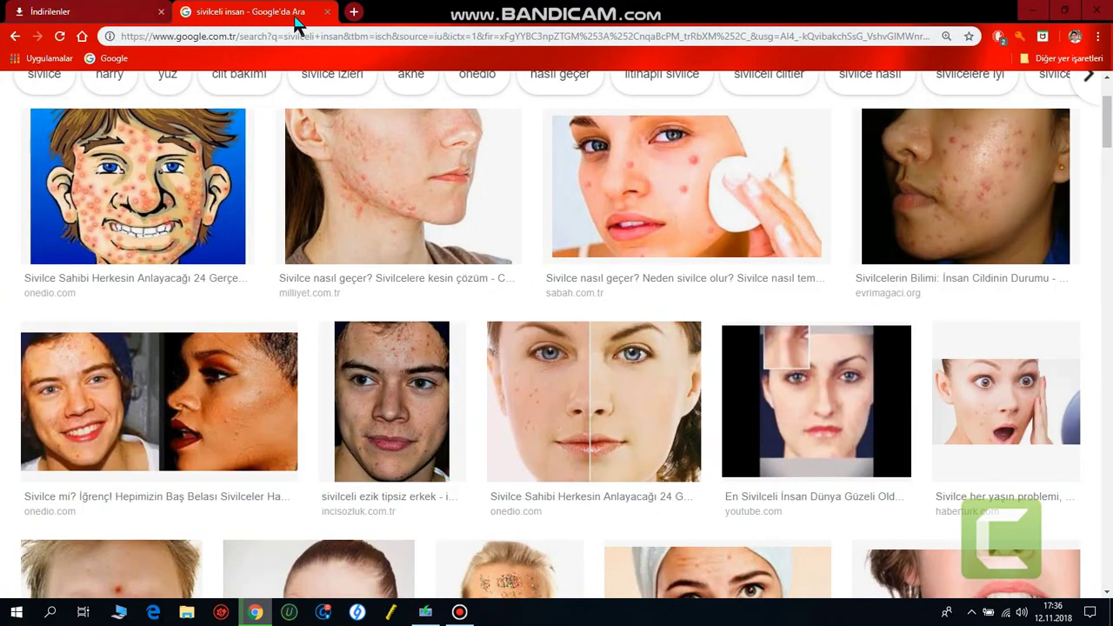
left_click(327, 11)
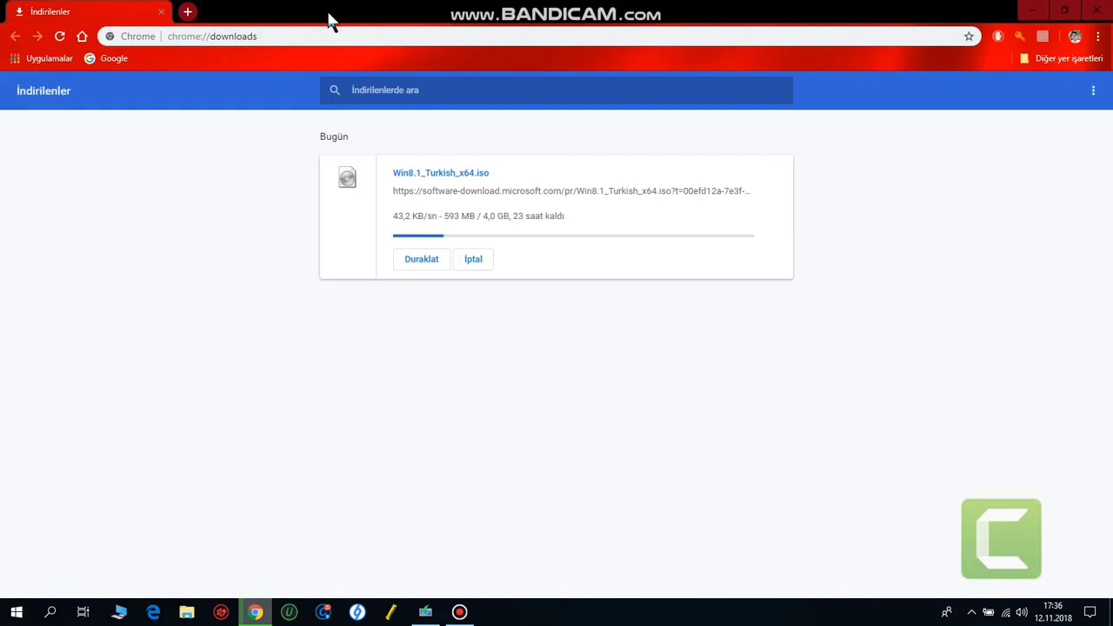
left_click(1034, 12)
- Refresh the desktop and launch Photoshop CS6 in Turkish (tr_TR)
right_click(325, 109)
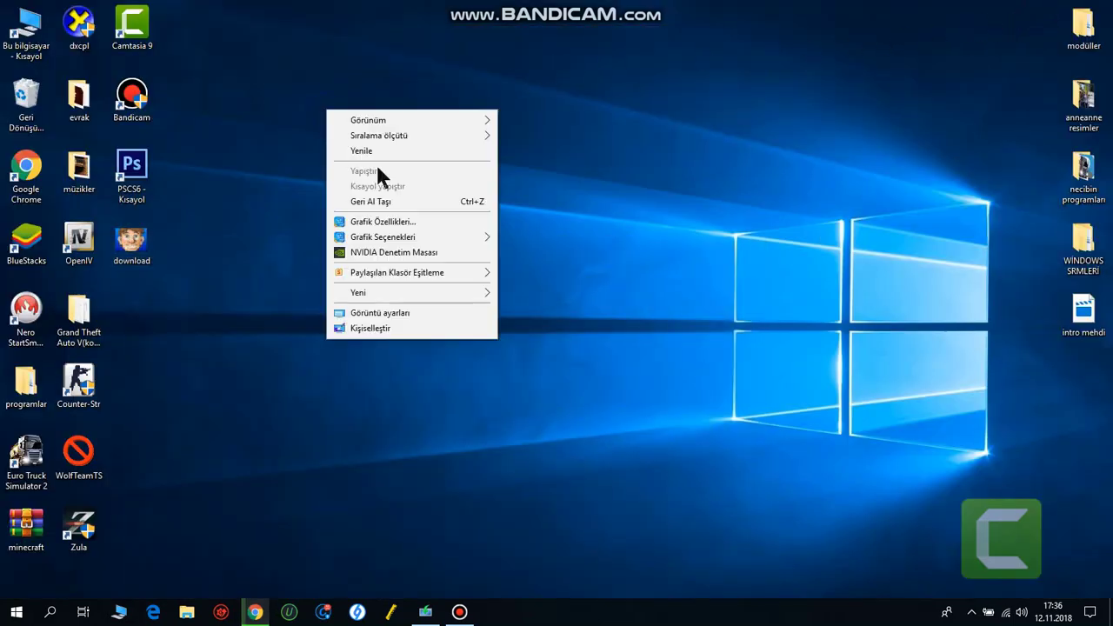
left_click(375, 147)
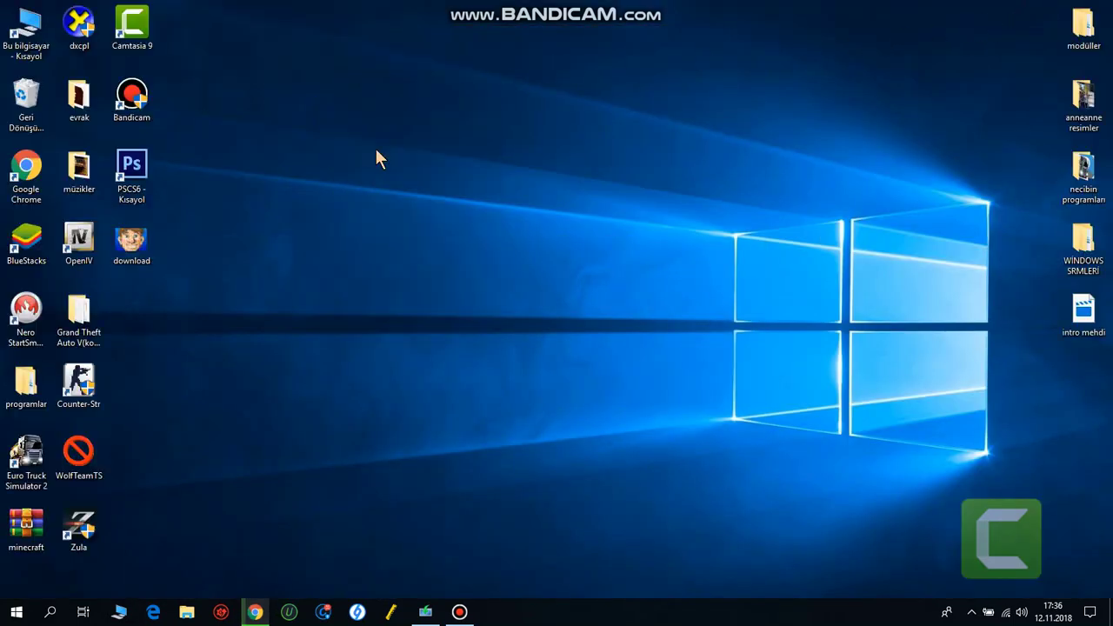
double_click(132, 170)
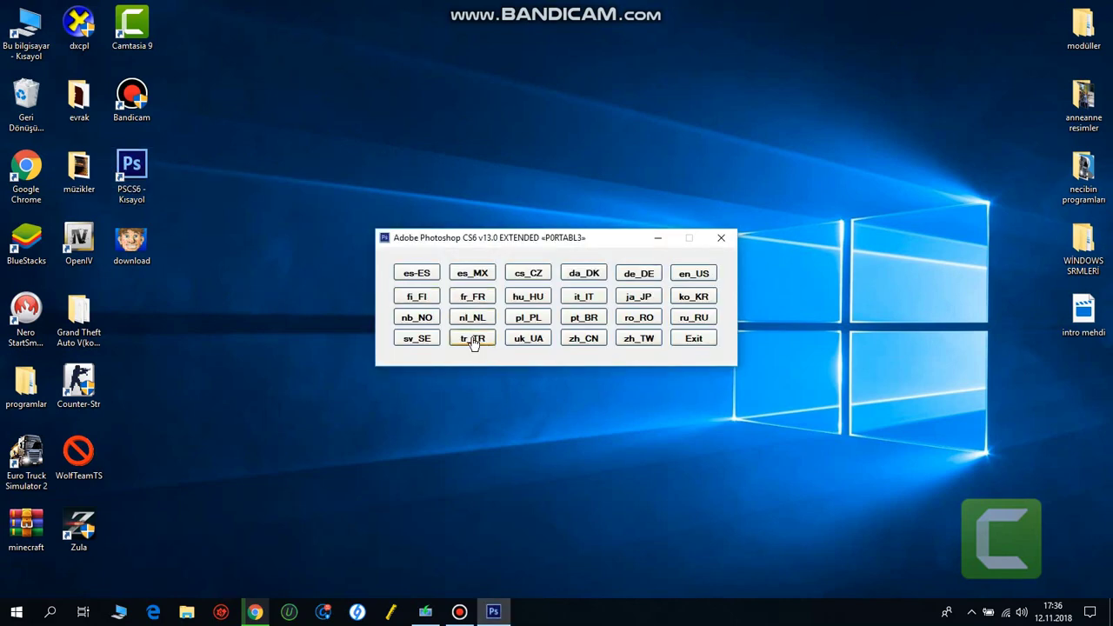
left_click(472, 338)
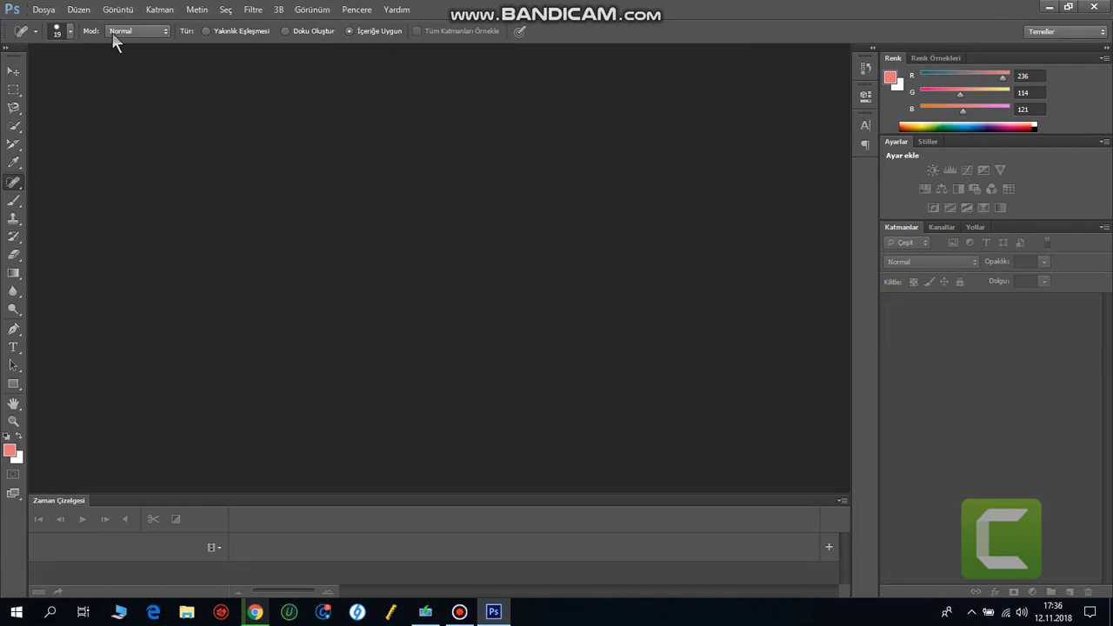
- Open download.jpg from the Desktop folder in Photoshop
left_click(55, 11)
left_click(64, 39)
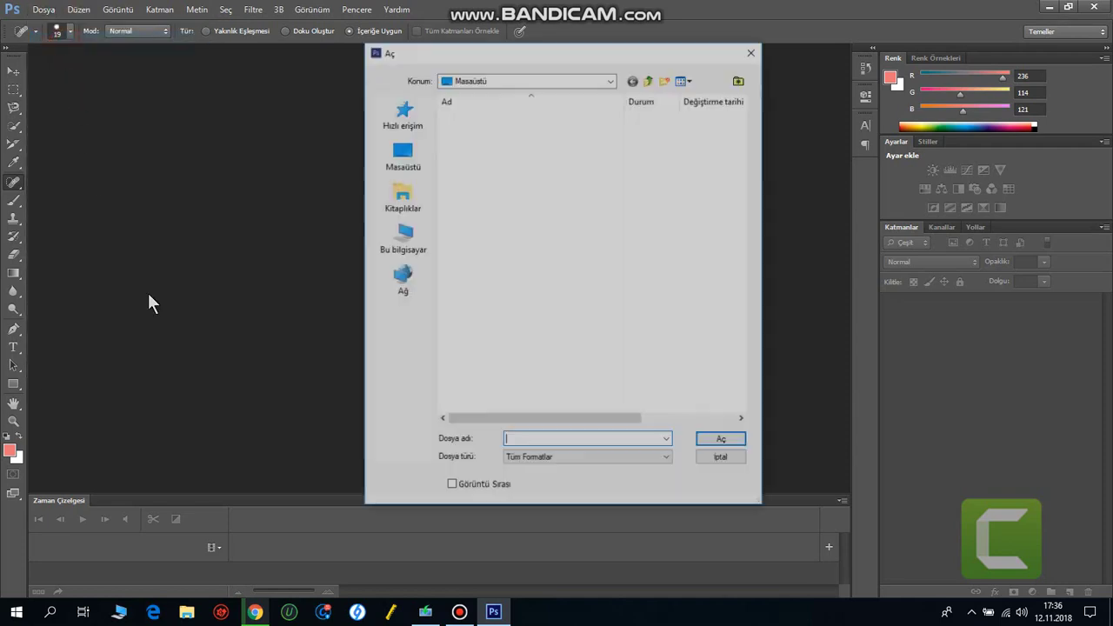
left_click(400, 154)
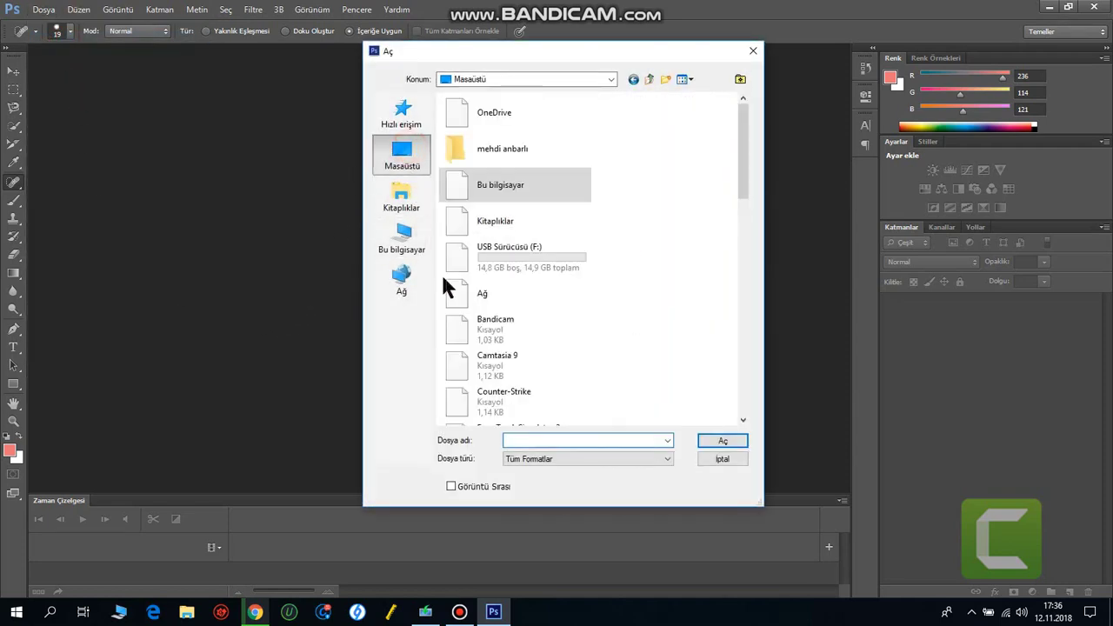
left_click_drag(742, 152, 745, 340)
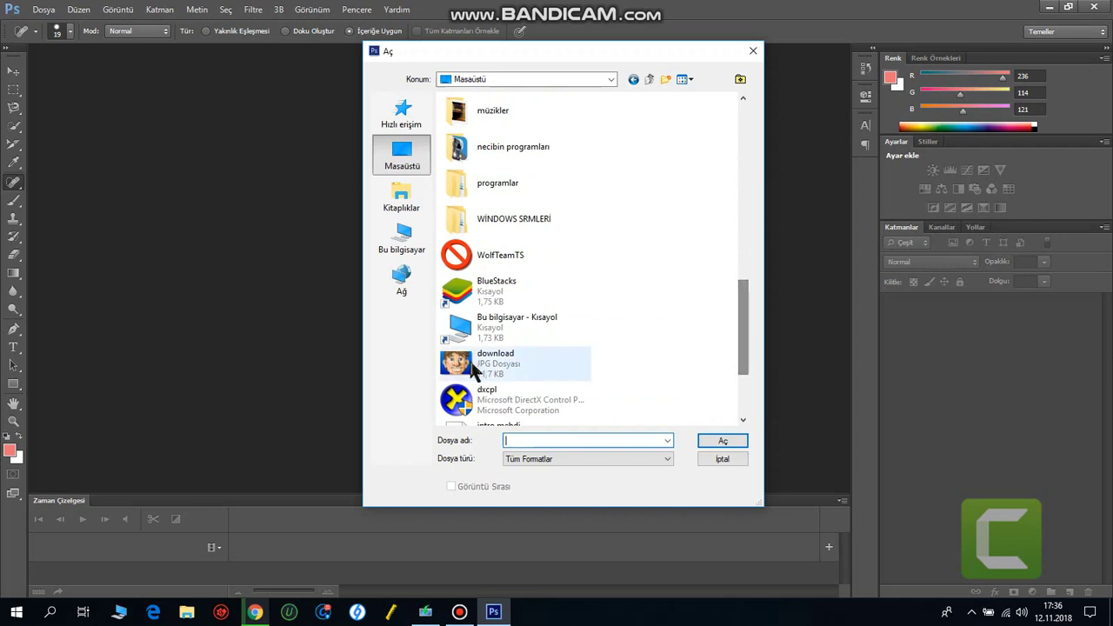
double_click(472, 364)
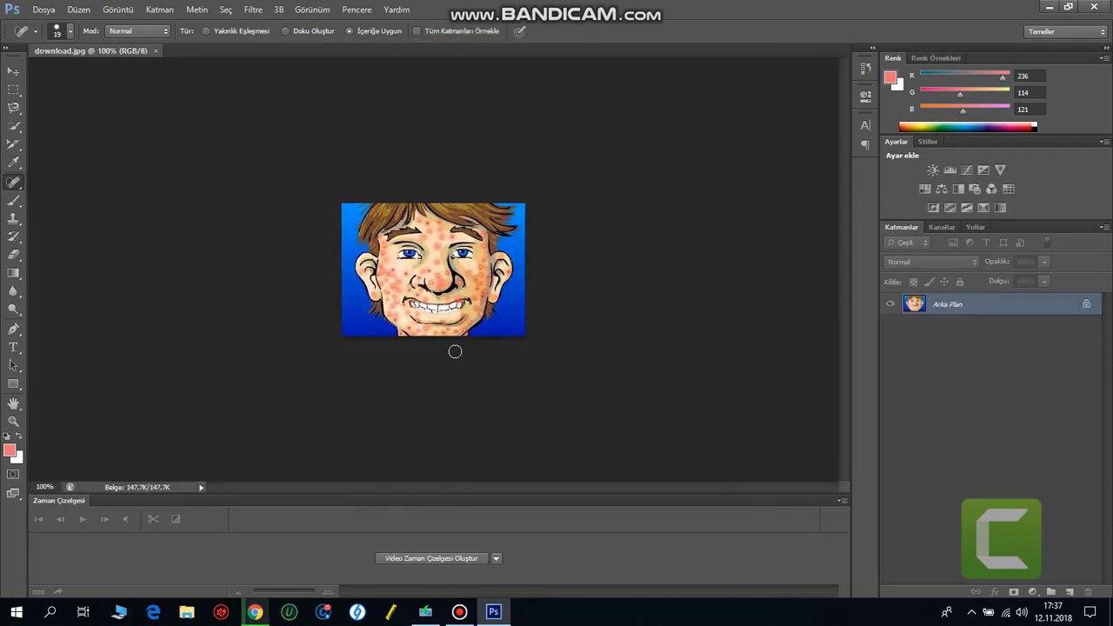
- Zoom the cartoon face in from 100% to 300% with the Zoom tool
left_click(14, 423)
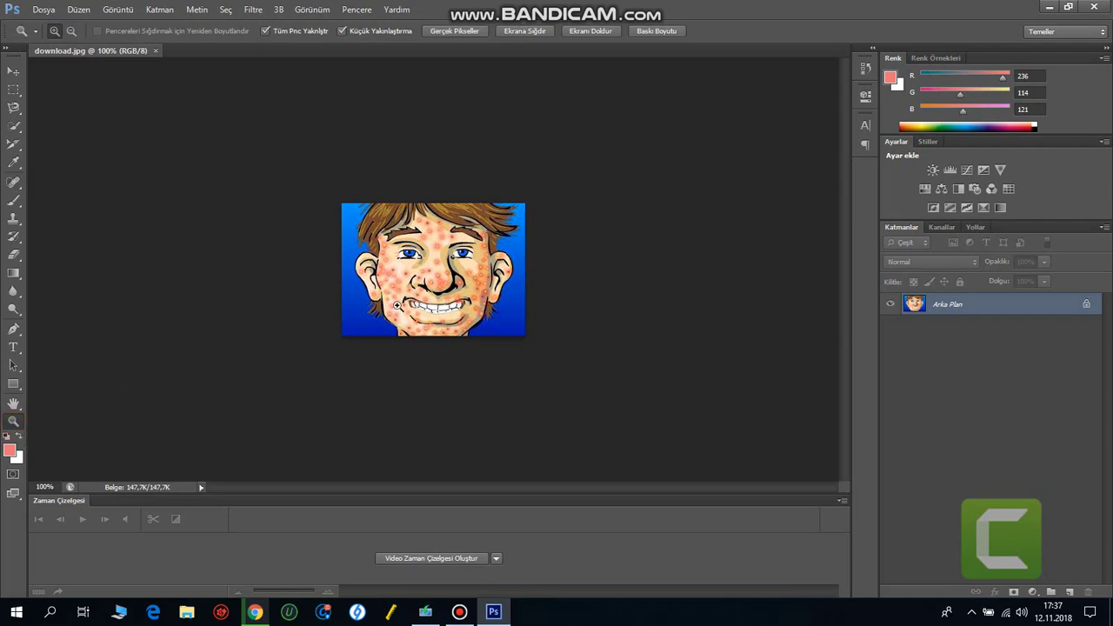
left_click(395, 272)
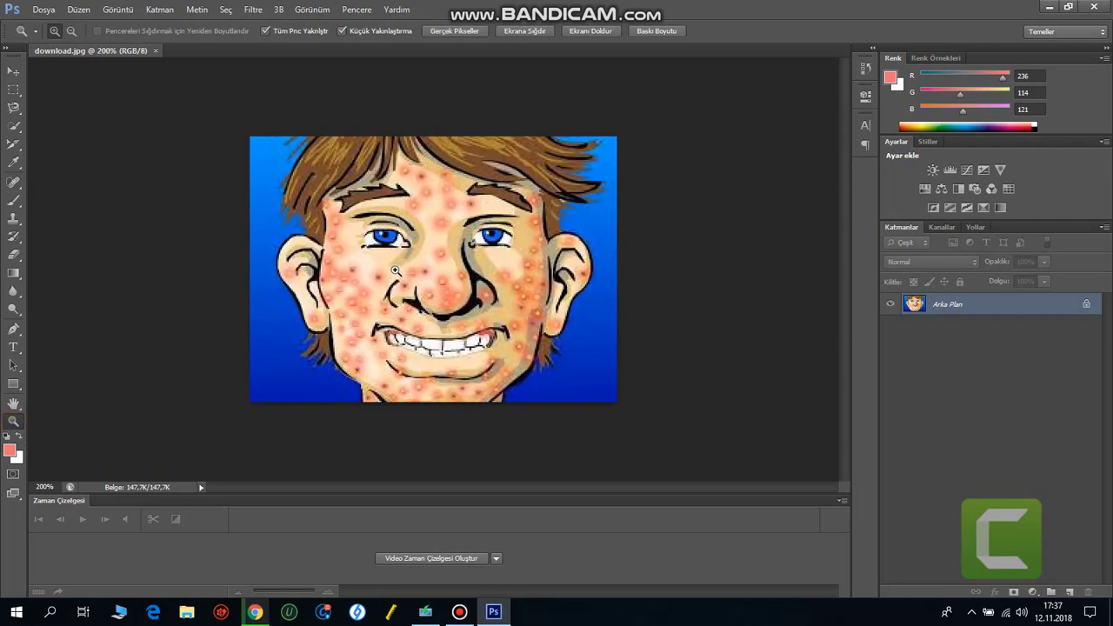
left_click(422, 268)
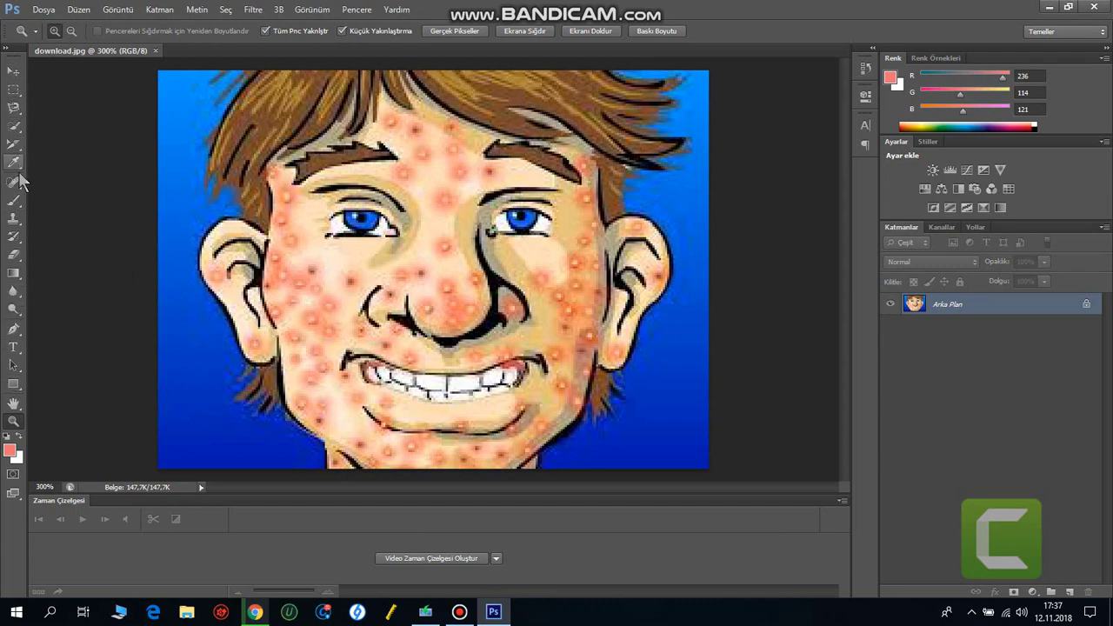
- Choose the Spot Healing Brush and heal the lower-cheek and mouth-corner pimples
left_click(14, 185)
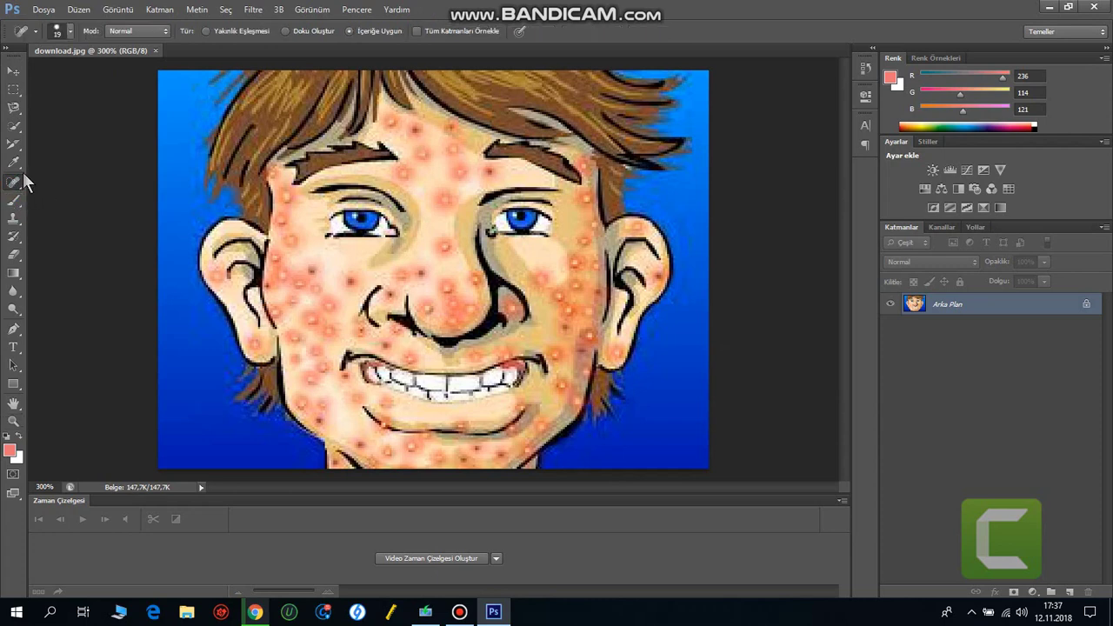
mouse_move(19, 196)
left_mouse_down()
mouse_move(41, 218)
mouse_move(38, 201)
left_mouse_up()
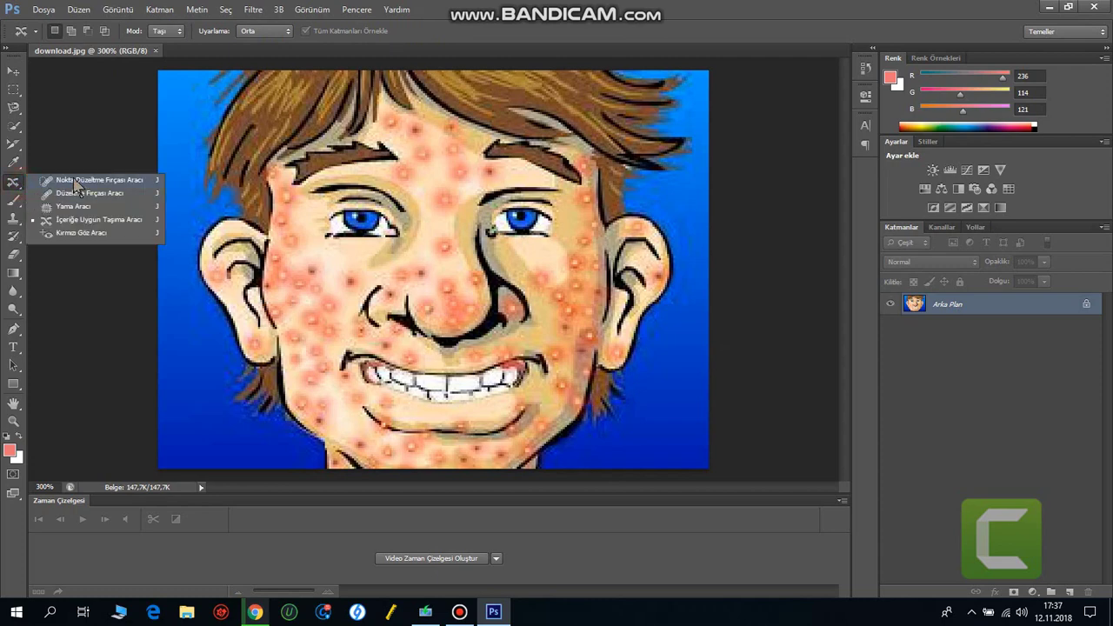
left_click(76, 180)
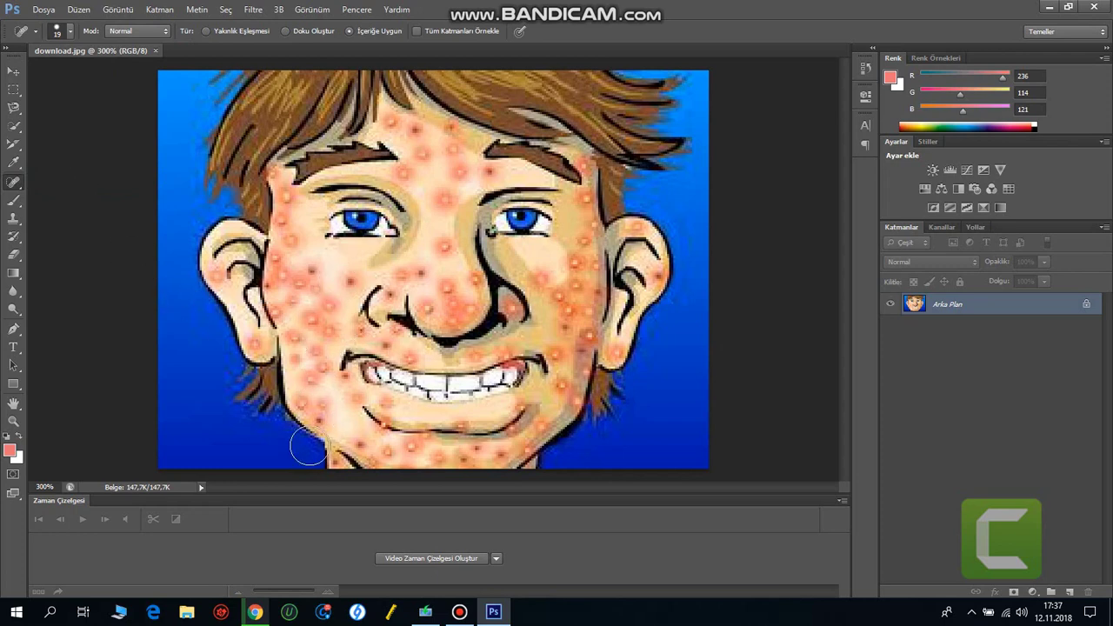
left_click(306, 361)
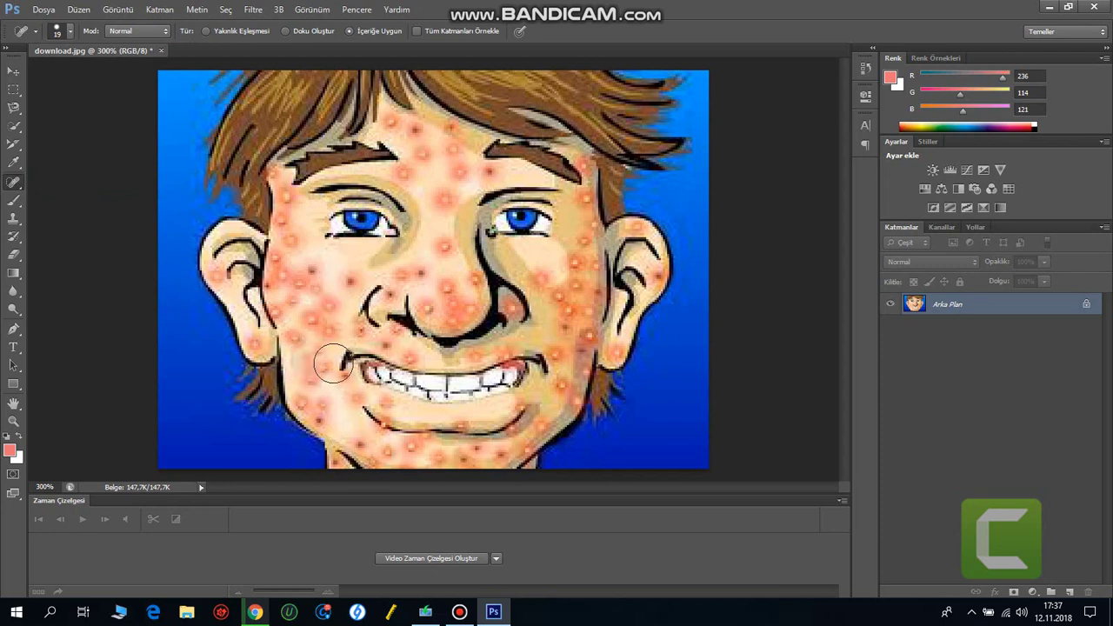
left_click(327, 380)
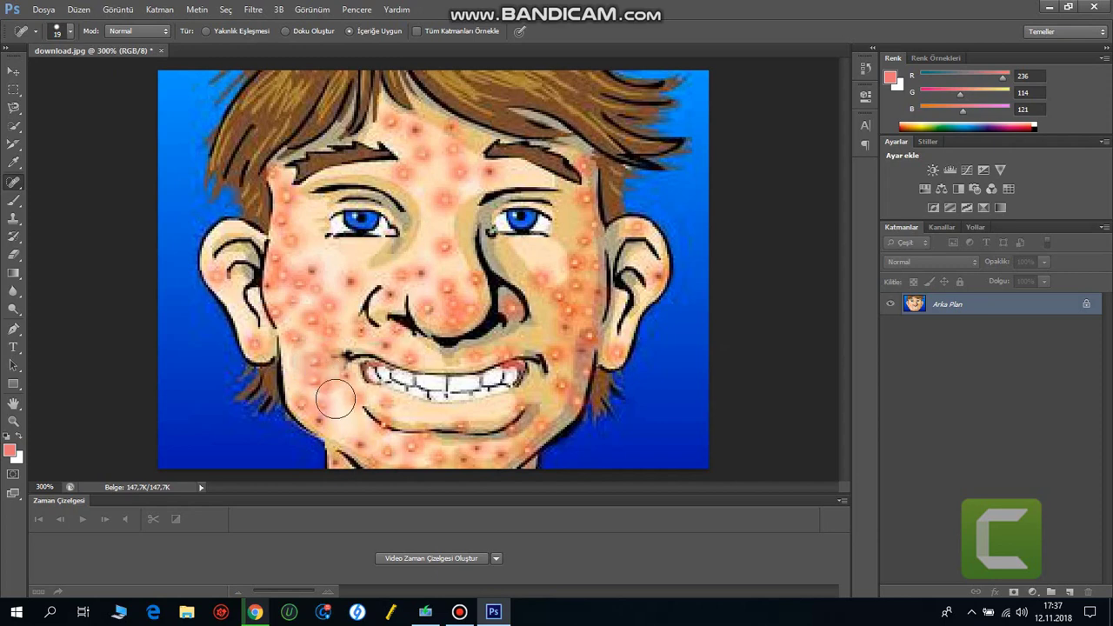
left_click(332, 380)
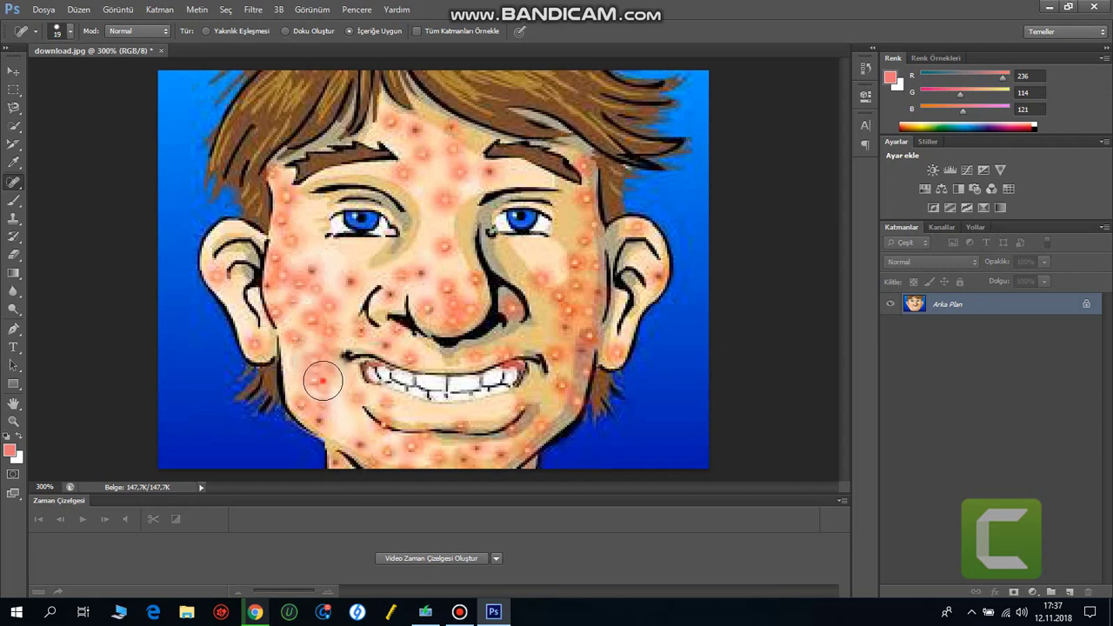
left_click(321, 380)
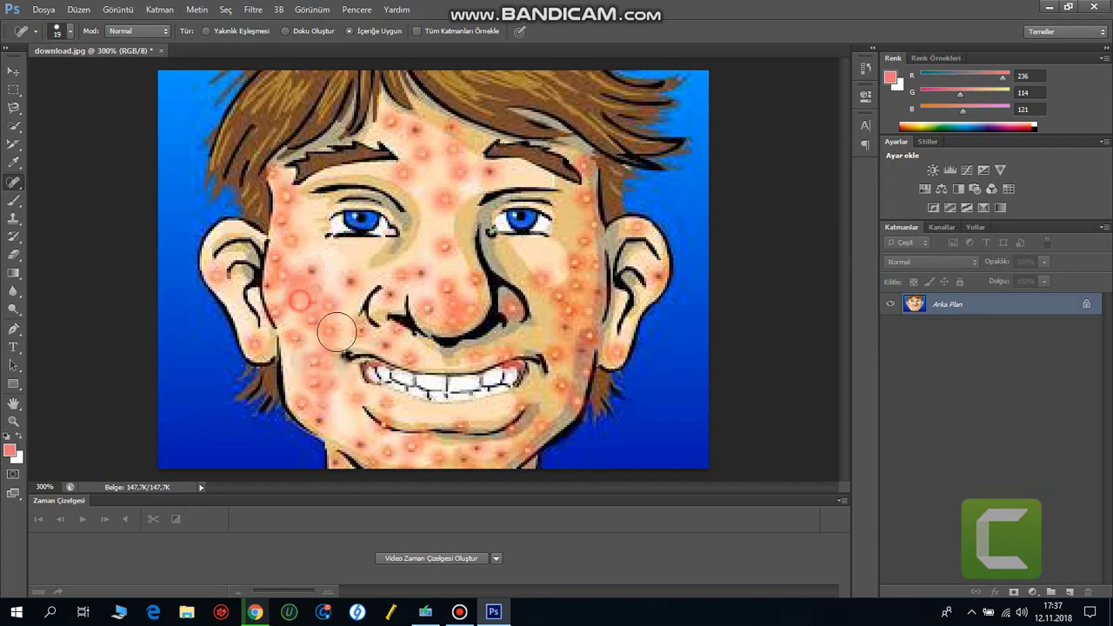
- Heal the pimples on the left cheek below the eye and near the ear
left_click(318, 270)
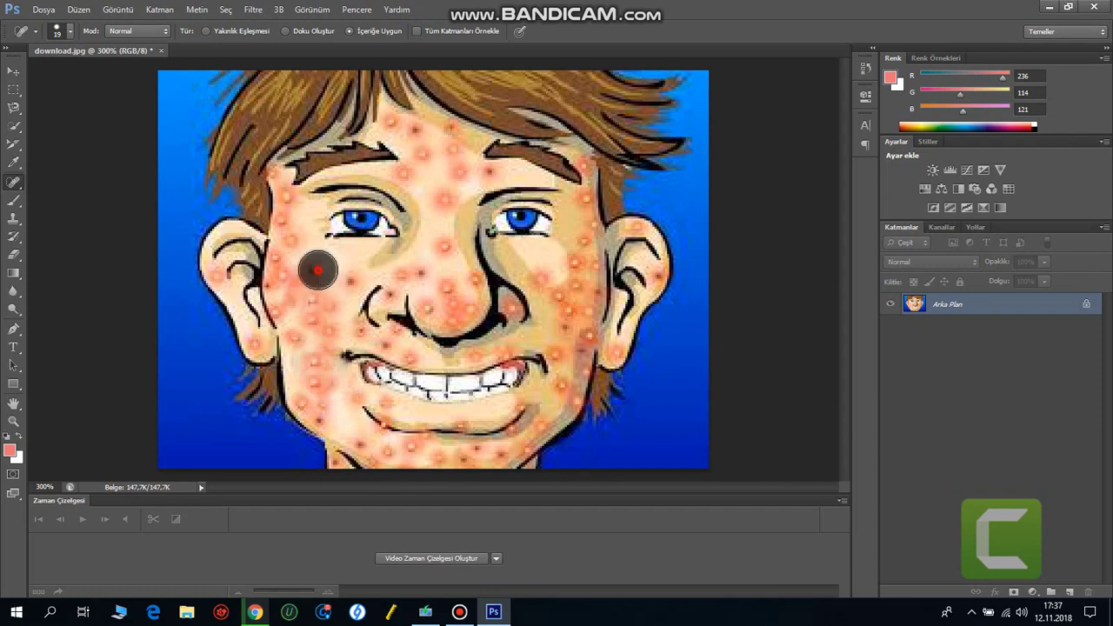
left_click(288, 231)
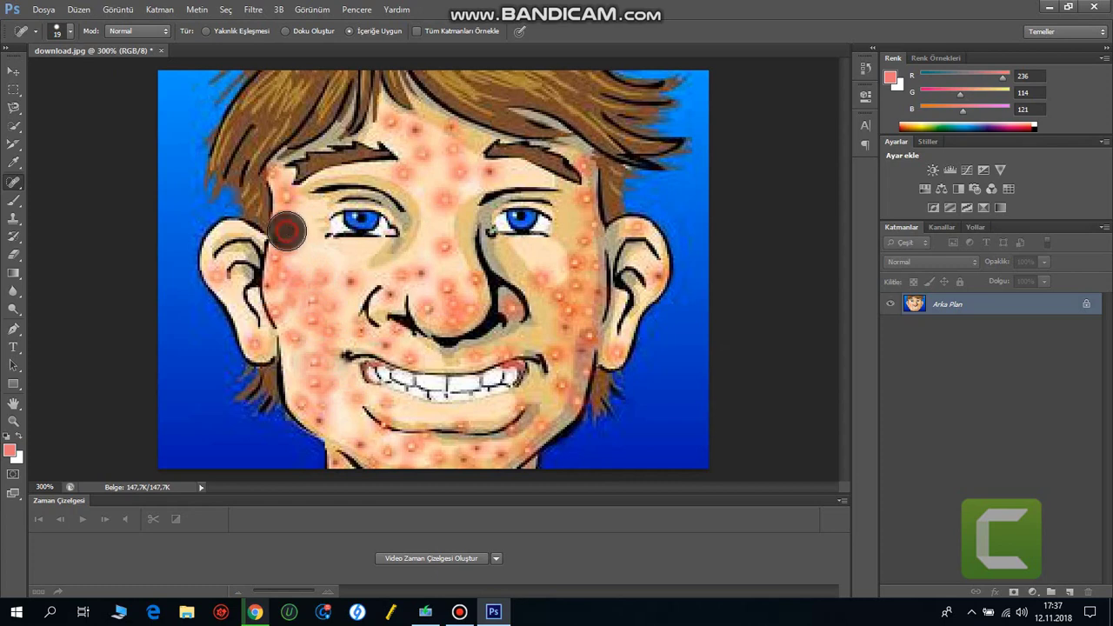
left_click(302, 221)
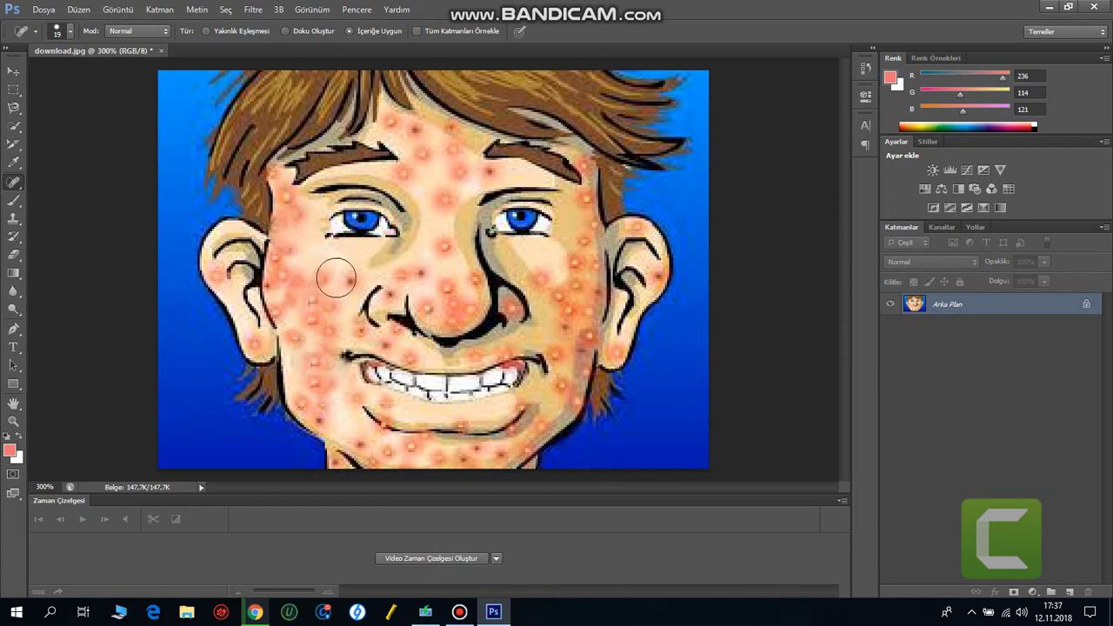
left_click(300, 219)
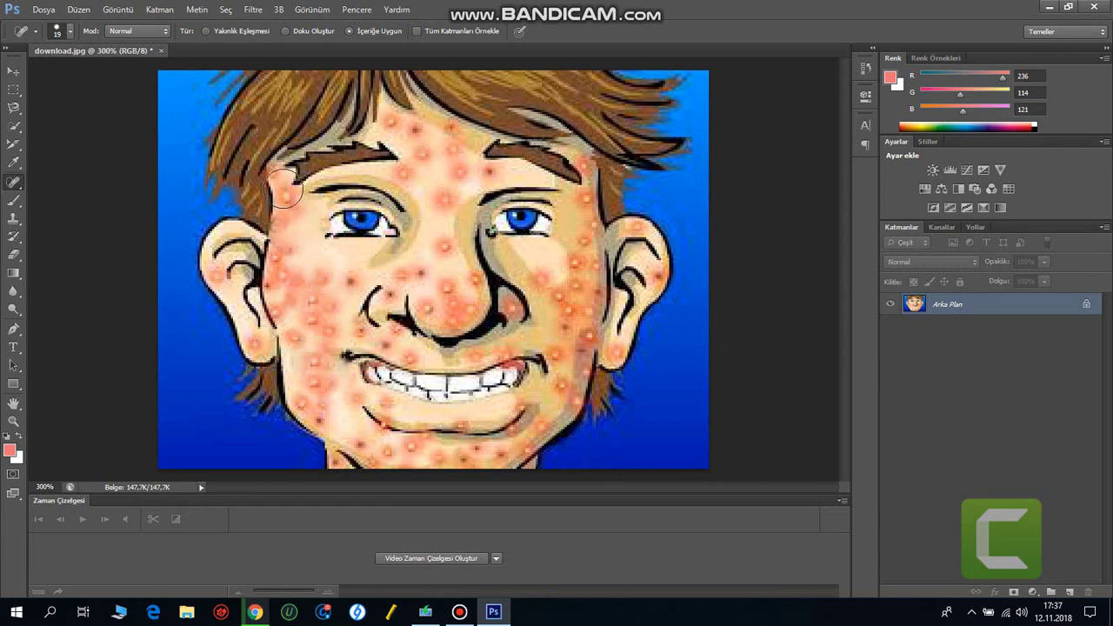
left_click(287, 208)
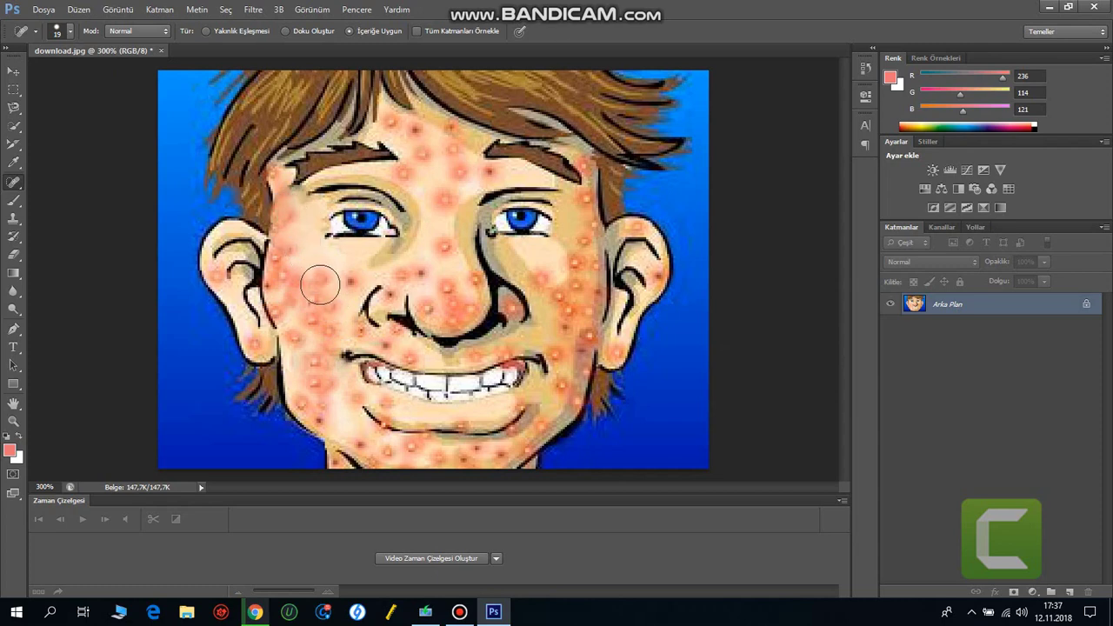
left_click(292, 226)
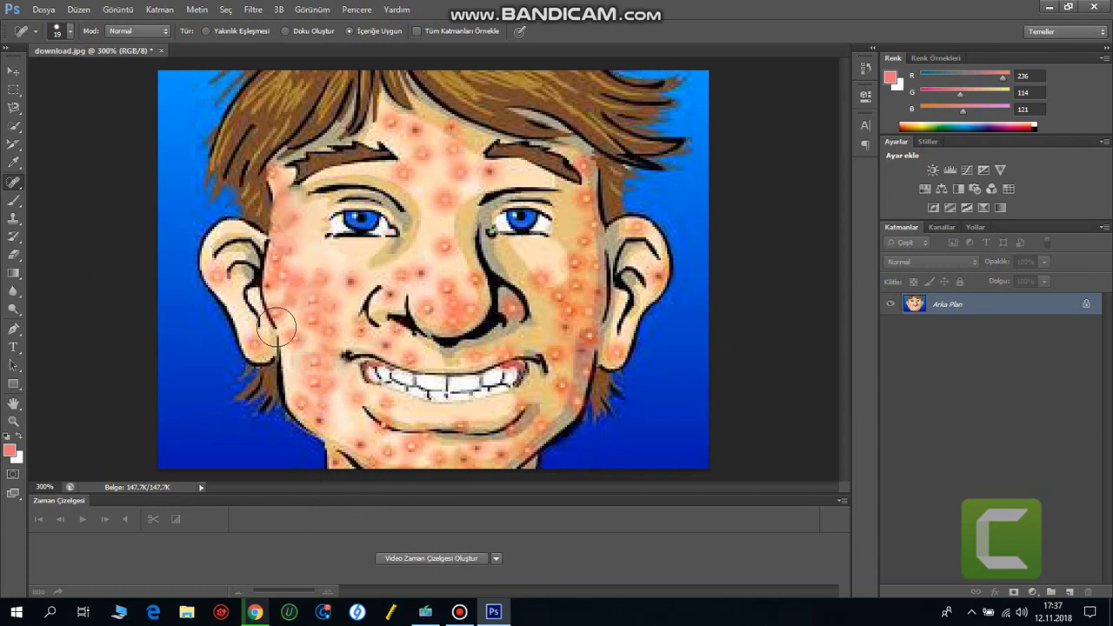
left_click(280, 285)
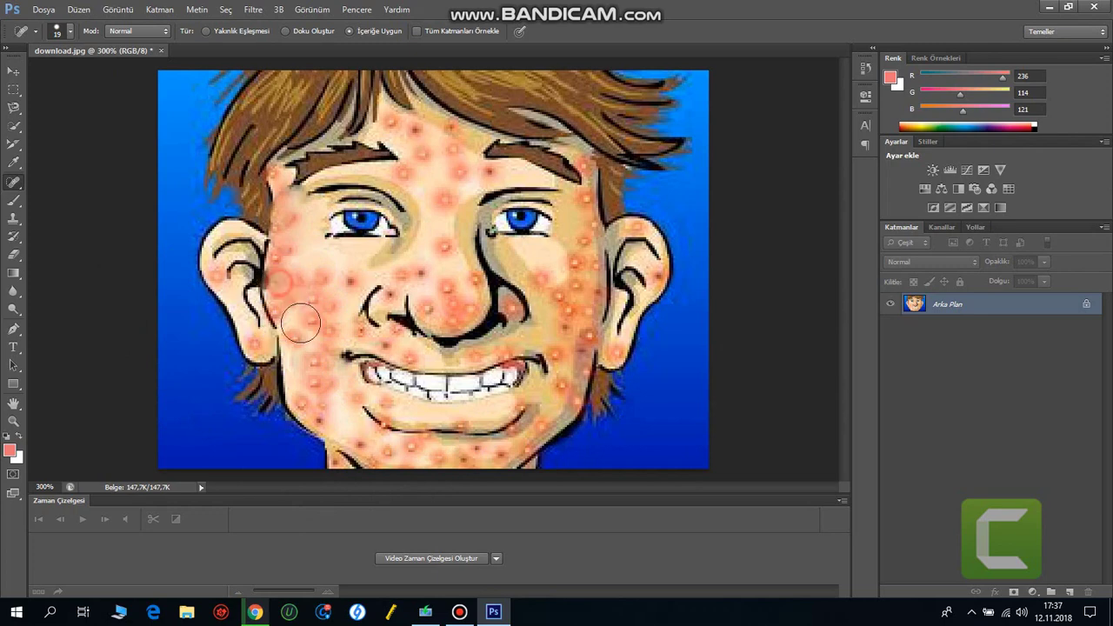
left_click(284, 258)
left_click(300, 249)
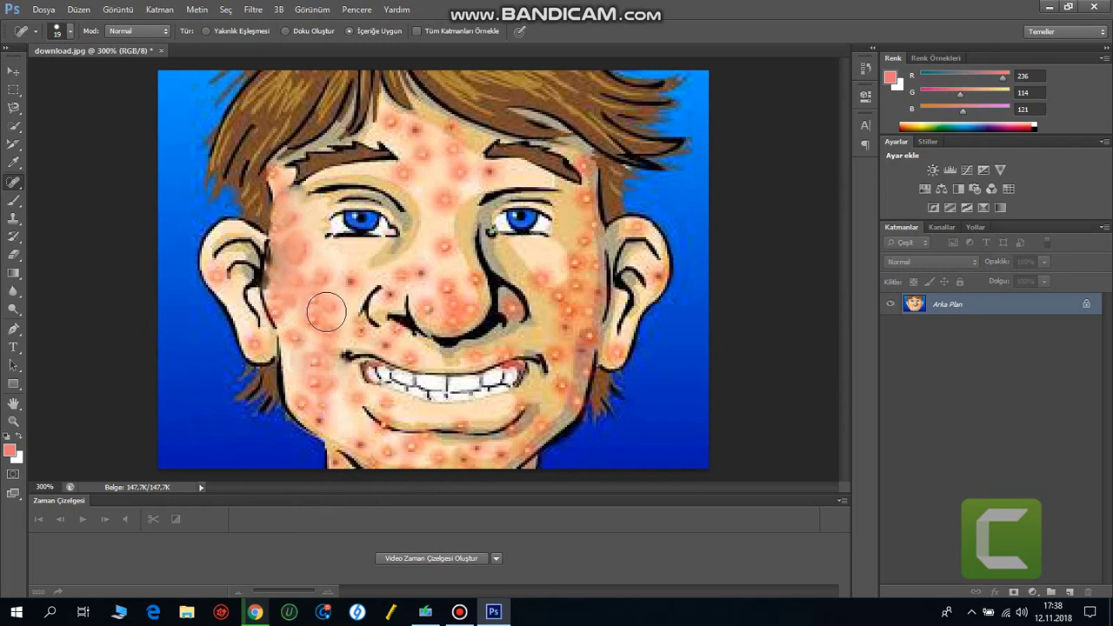
left_click(303, 251)
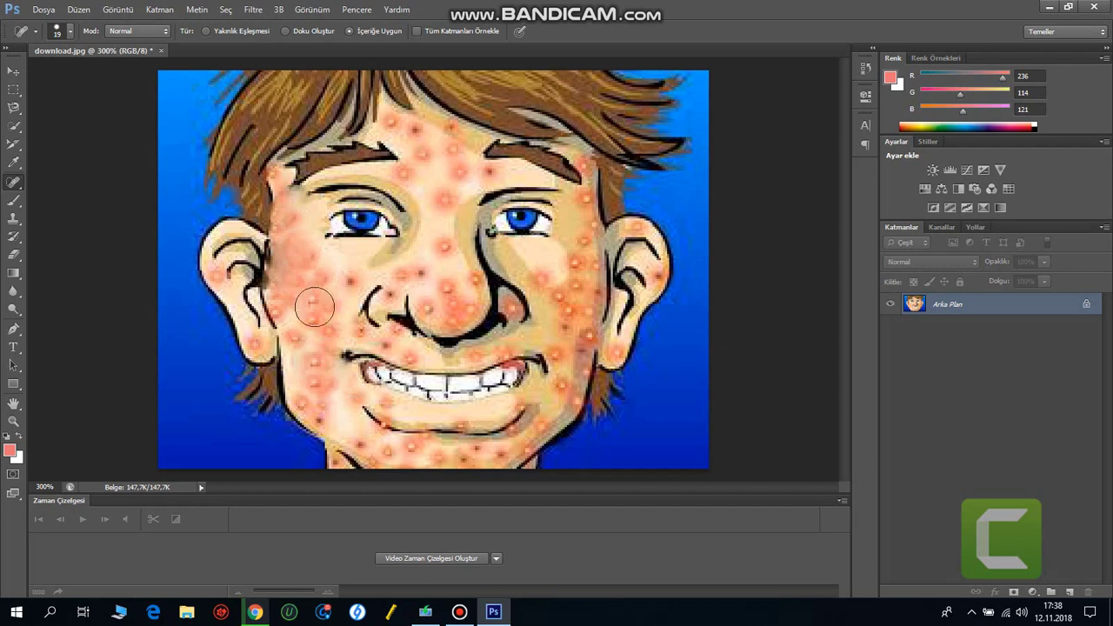
left_click(317, 269)
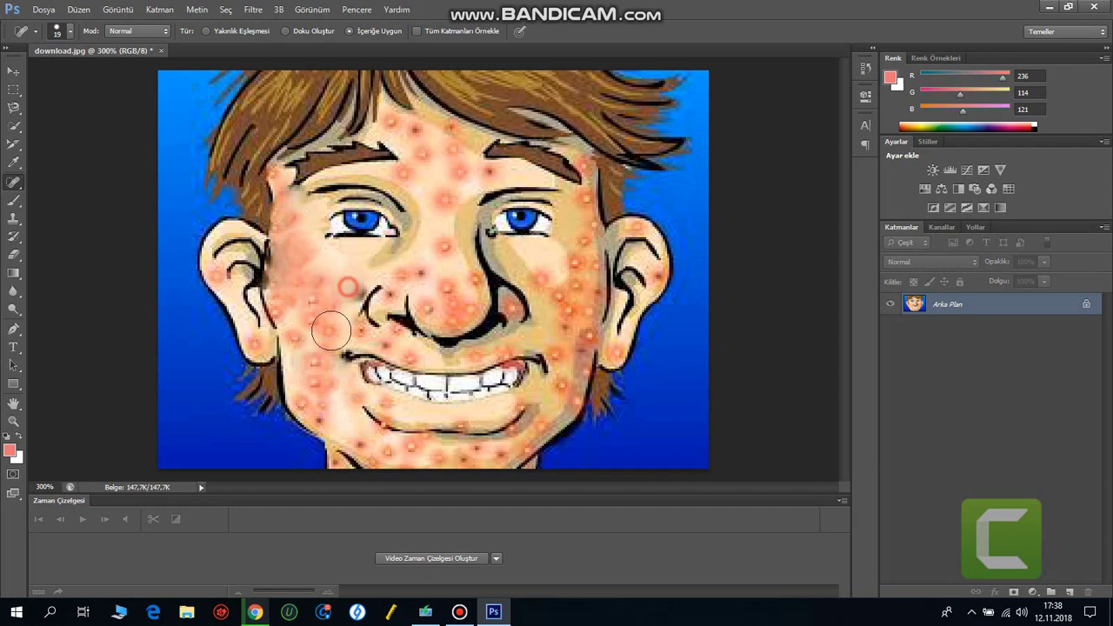
- Heal the spots beside the nose, left of the mouth, and along the chin and jawline
left_click(353, 300)
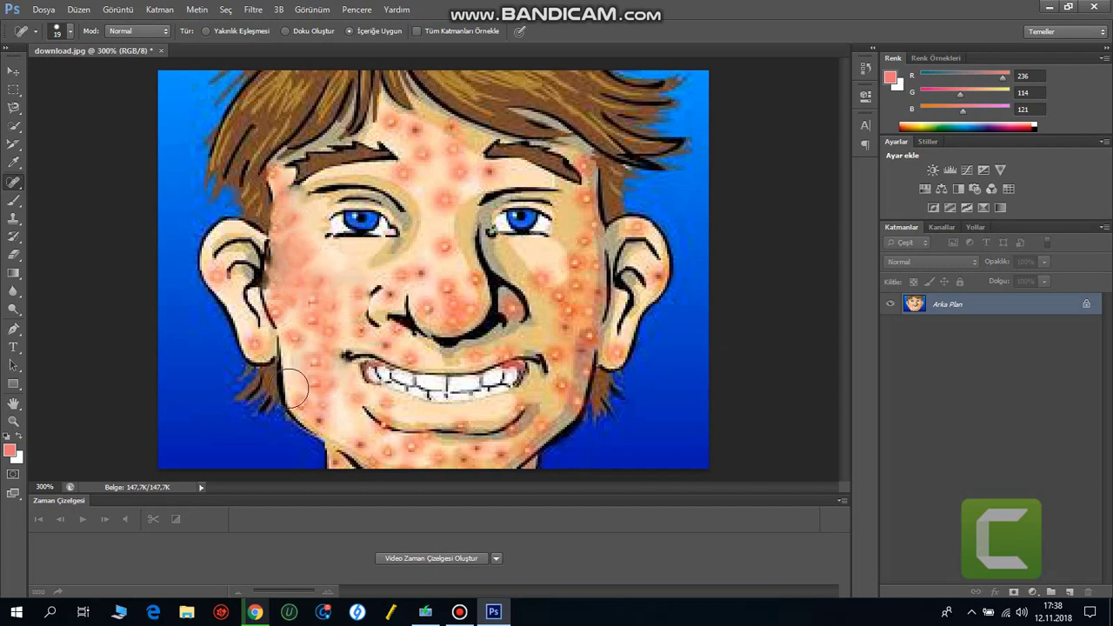
left_click(344, 326)
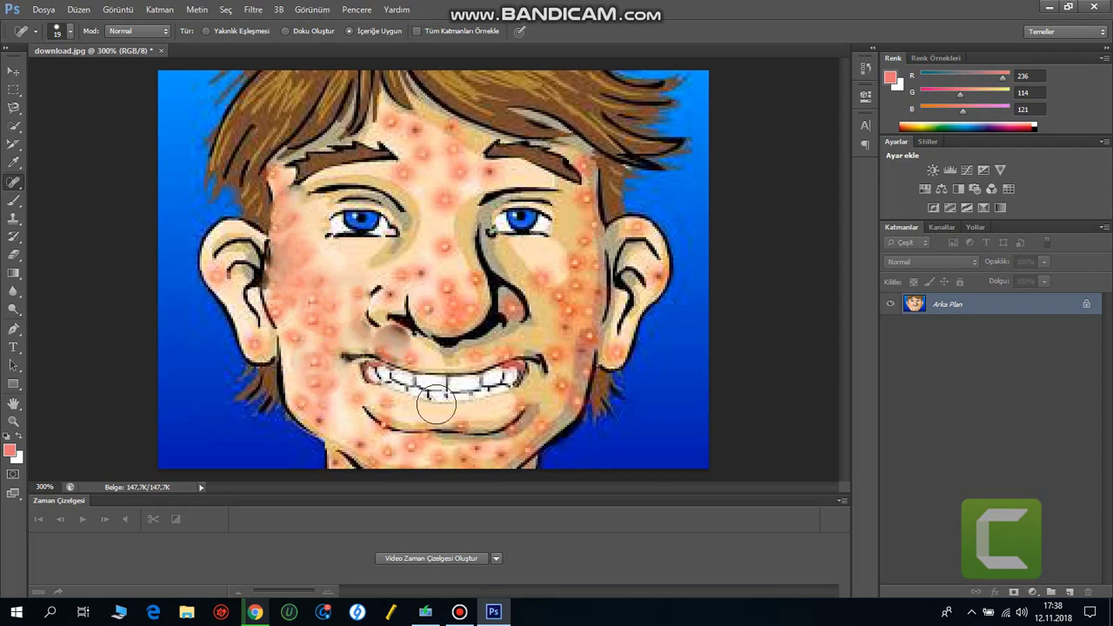
left_click(388, 348)
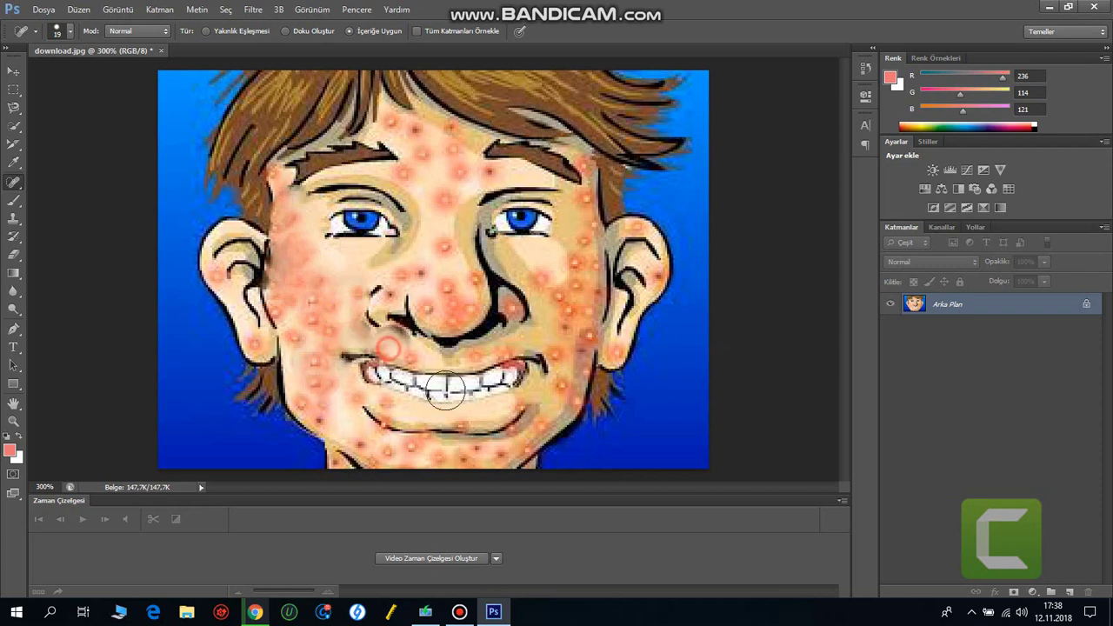
left_click(331, 353)
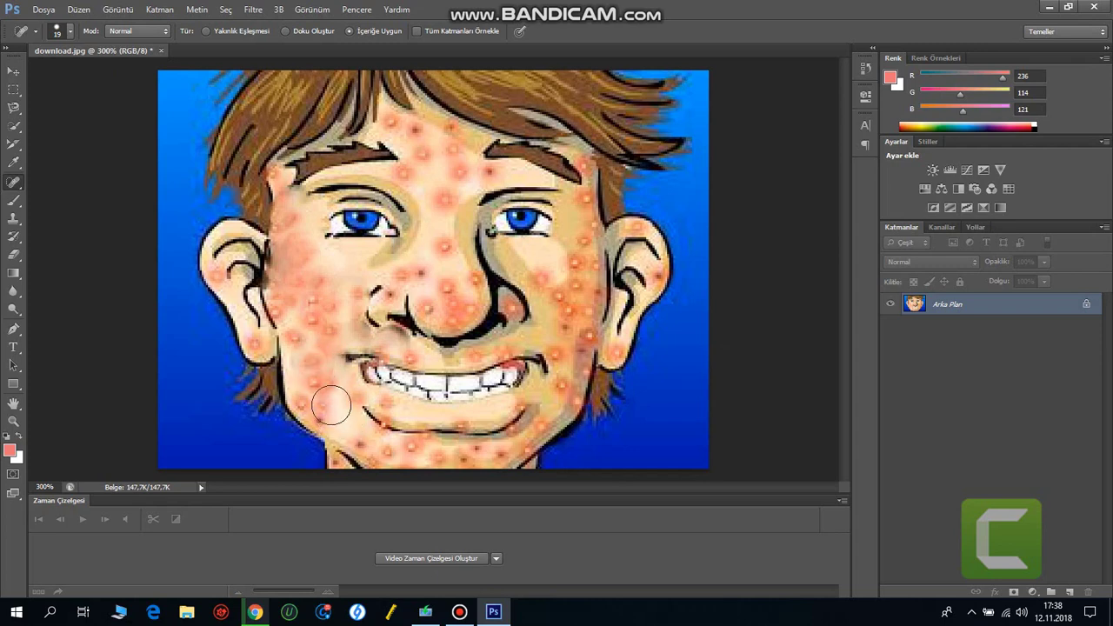
left_click(326, 393)
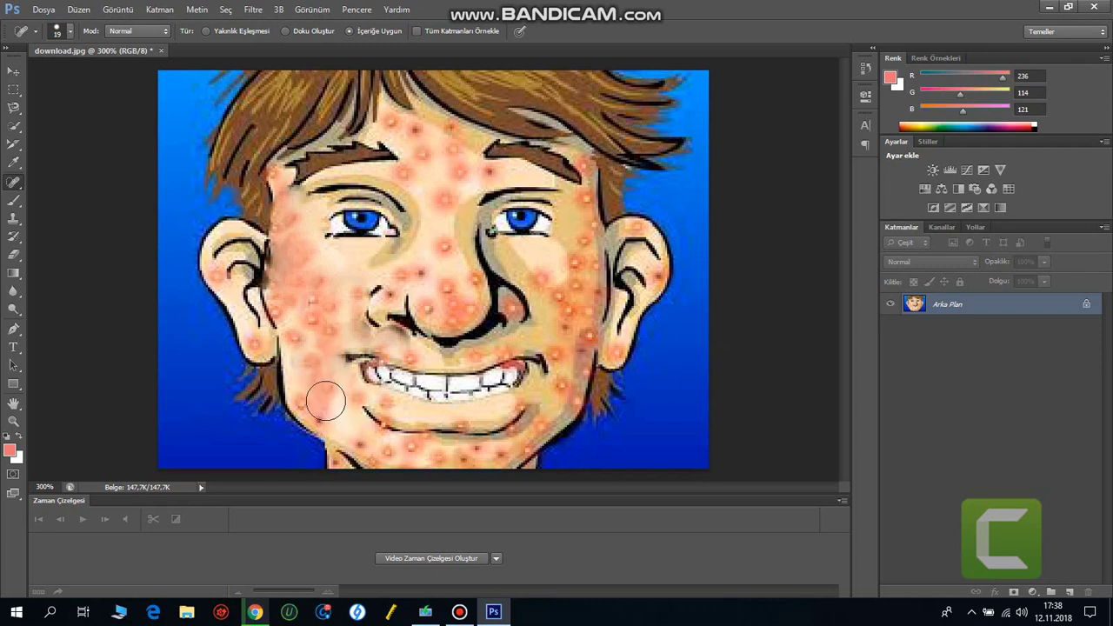
left_click(308, 403)
left_click(352, 446)
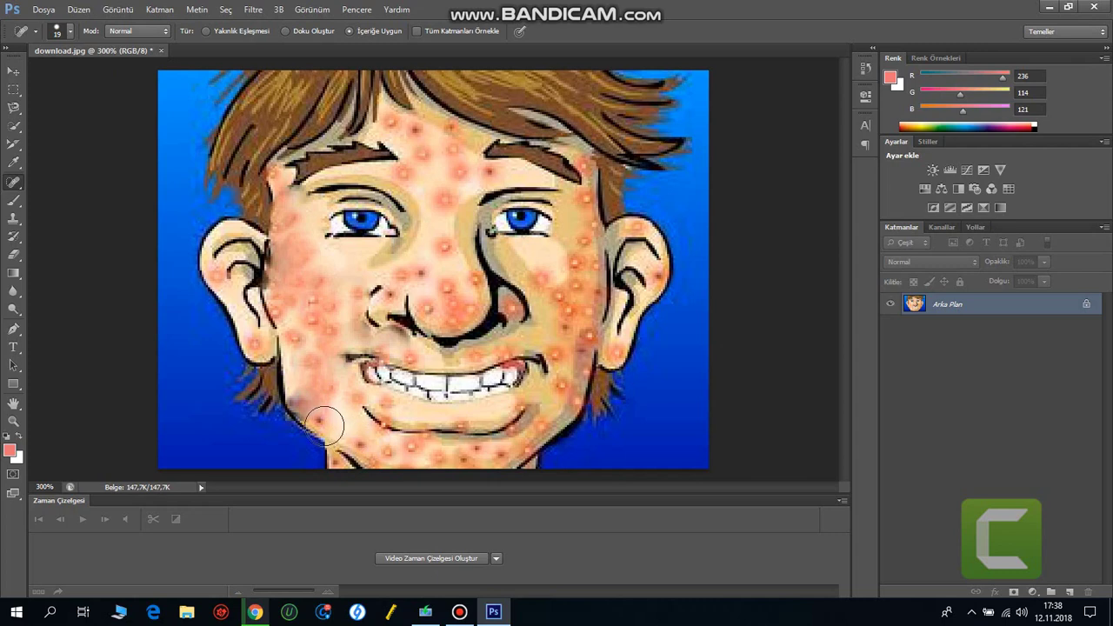
left_click(323, 427)
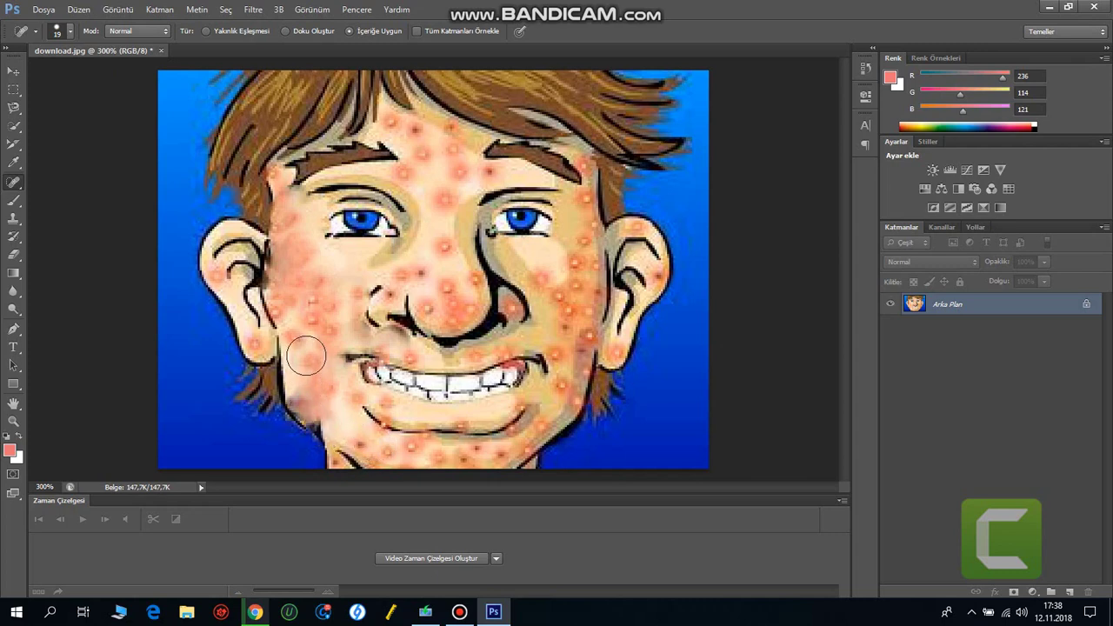
- Heal the remaining streak and pimples across the left cheek
left_click_drag(304, 352, 299, 341)
left_click(288, 303)
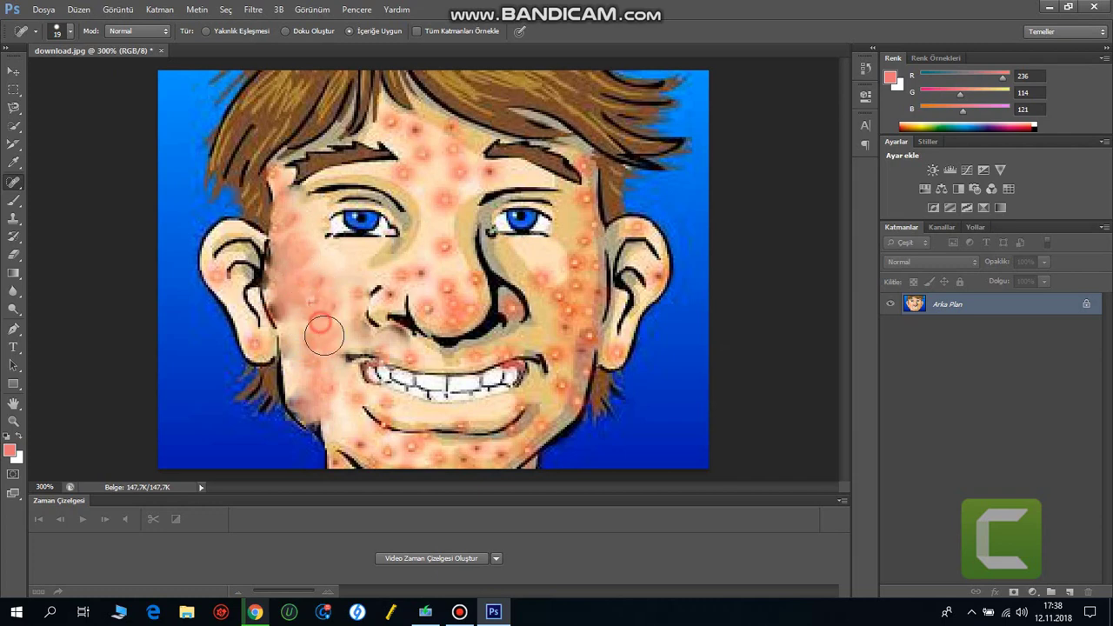
left_click(318, 297)
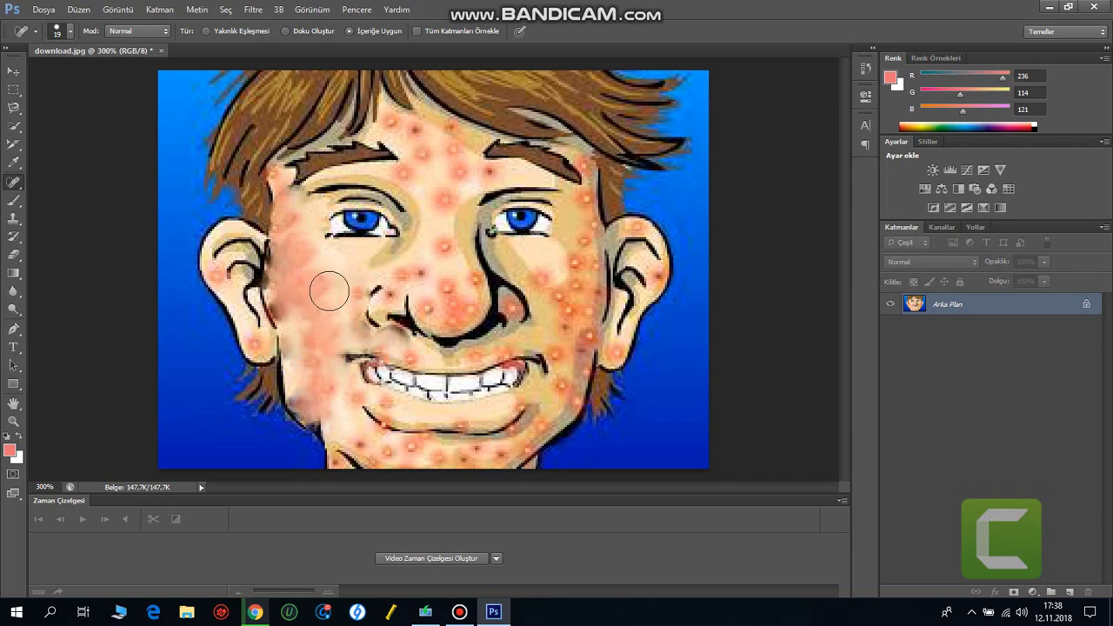
left_click(287, 221)
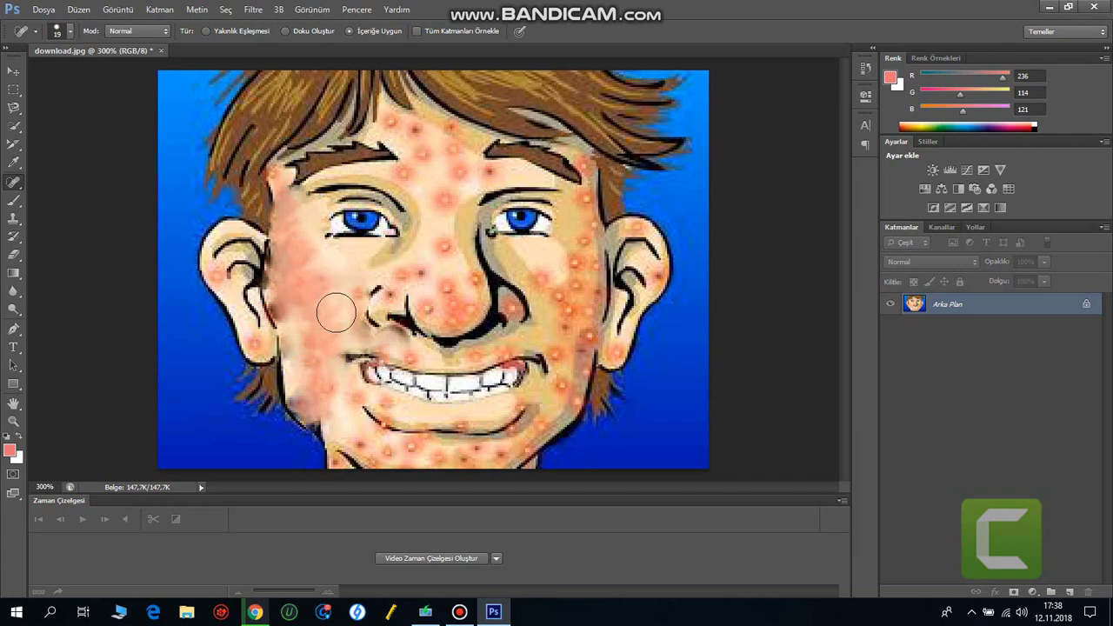
- Heal the pimples at the hairline, across the forehead and on the nose bridge
left_click(384, 122)
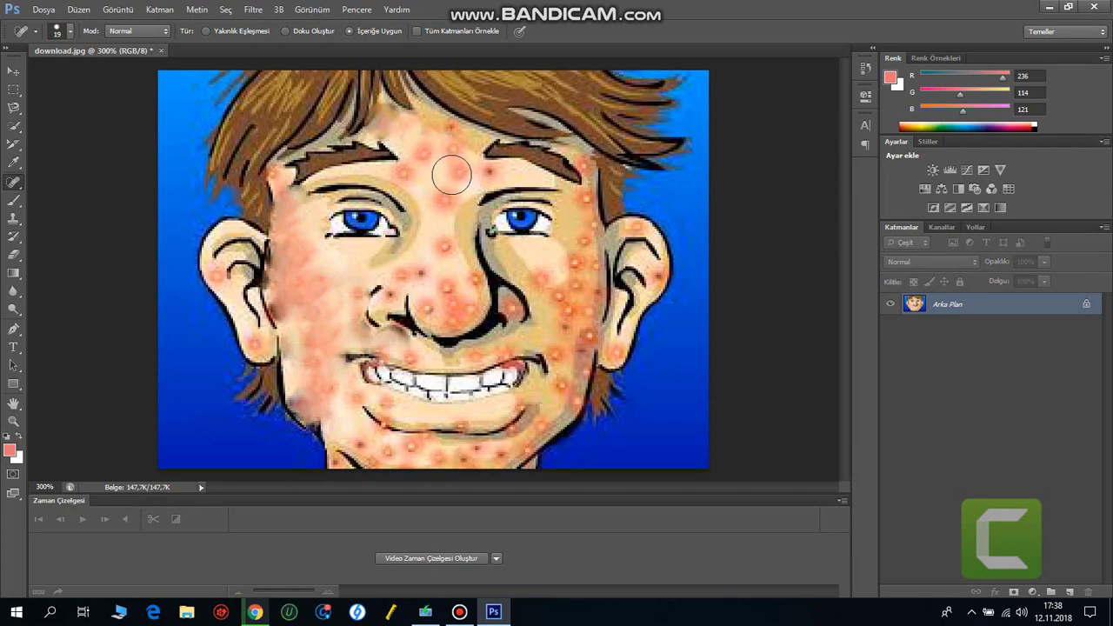
left_click(447, 143)
left_click(456, 174)
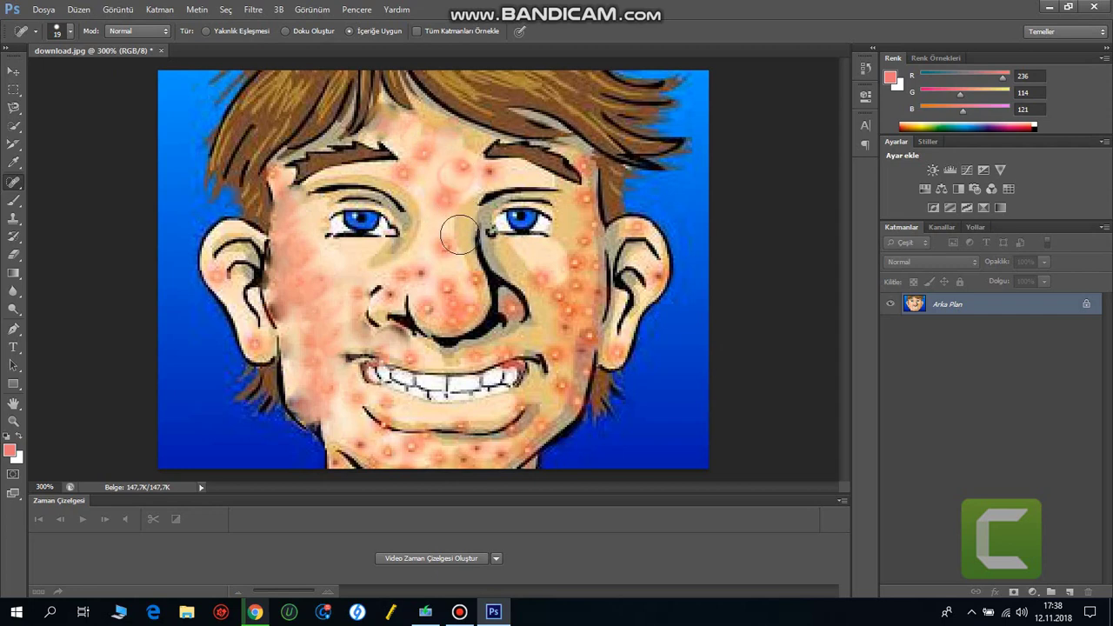
left_click(468, 170)
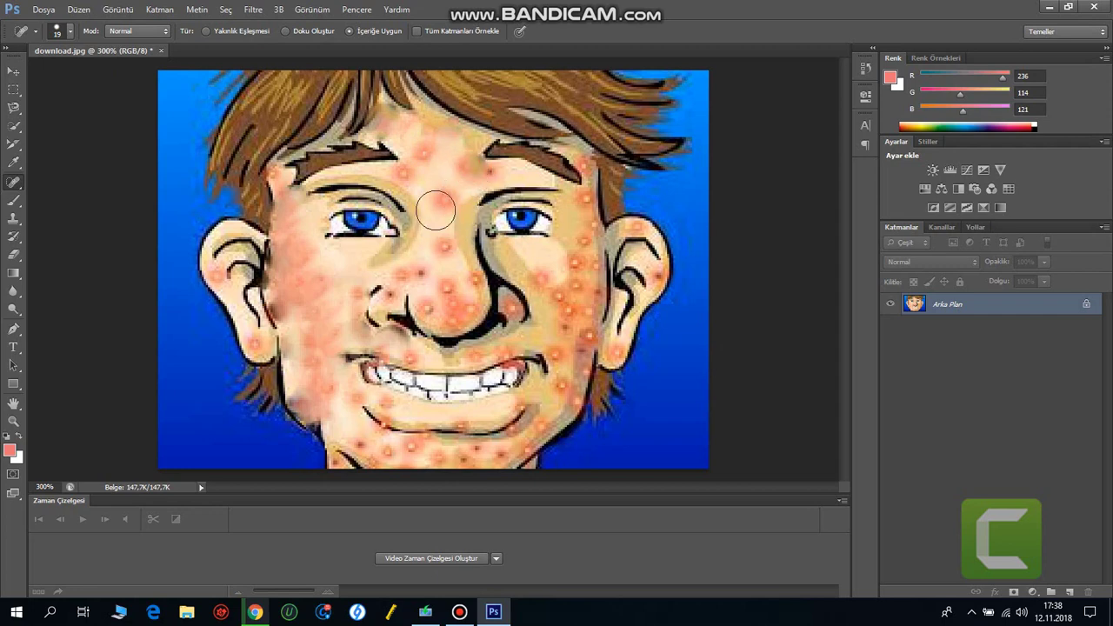
left_click(433, 158)
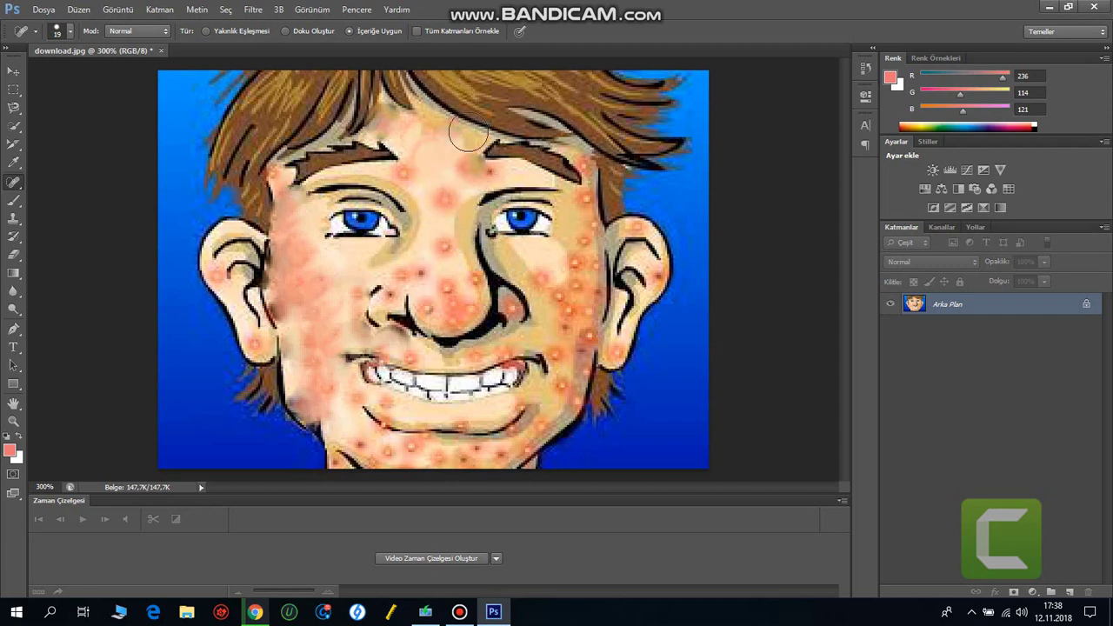
left_click(419, 179)
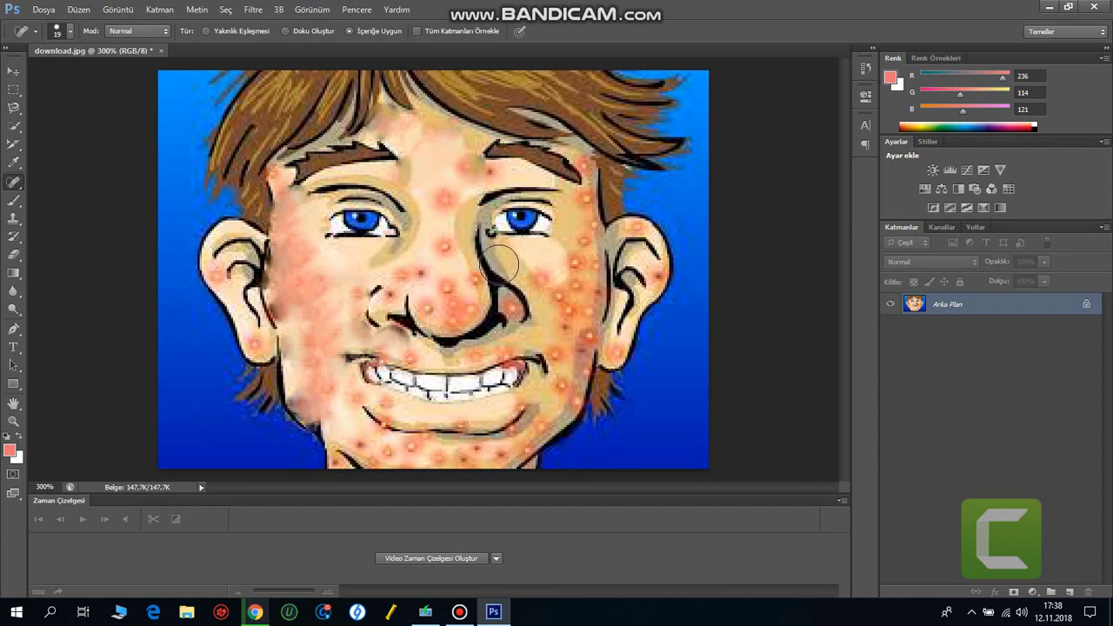
left_click(453, 193)
left_click(486, 252)
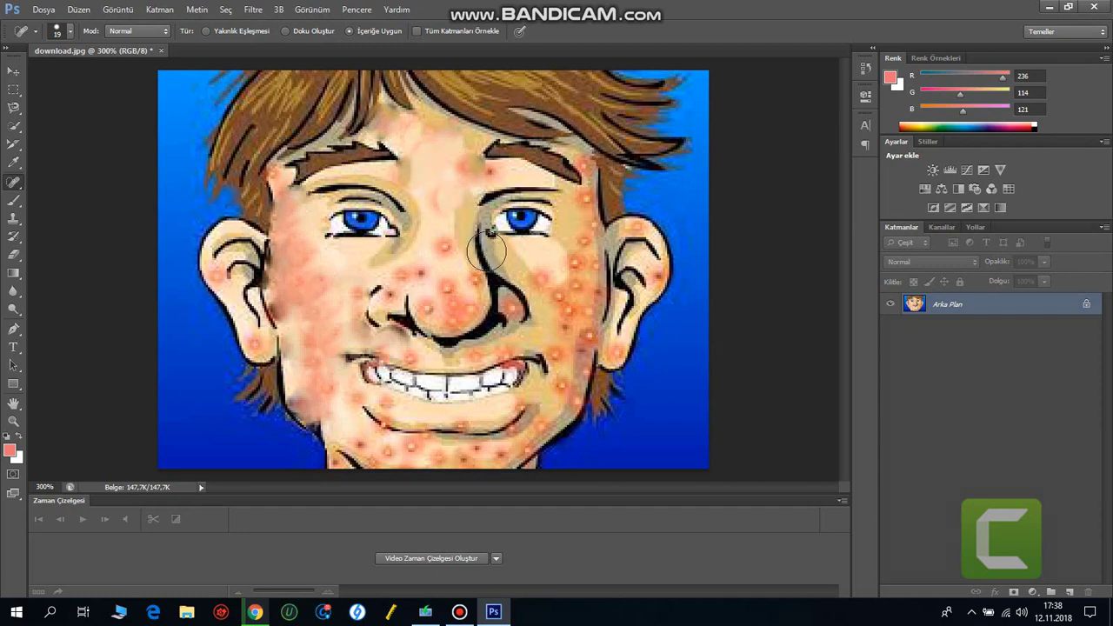
left_click(491, 168)
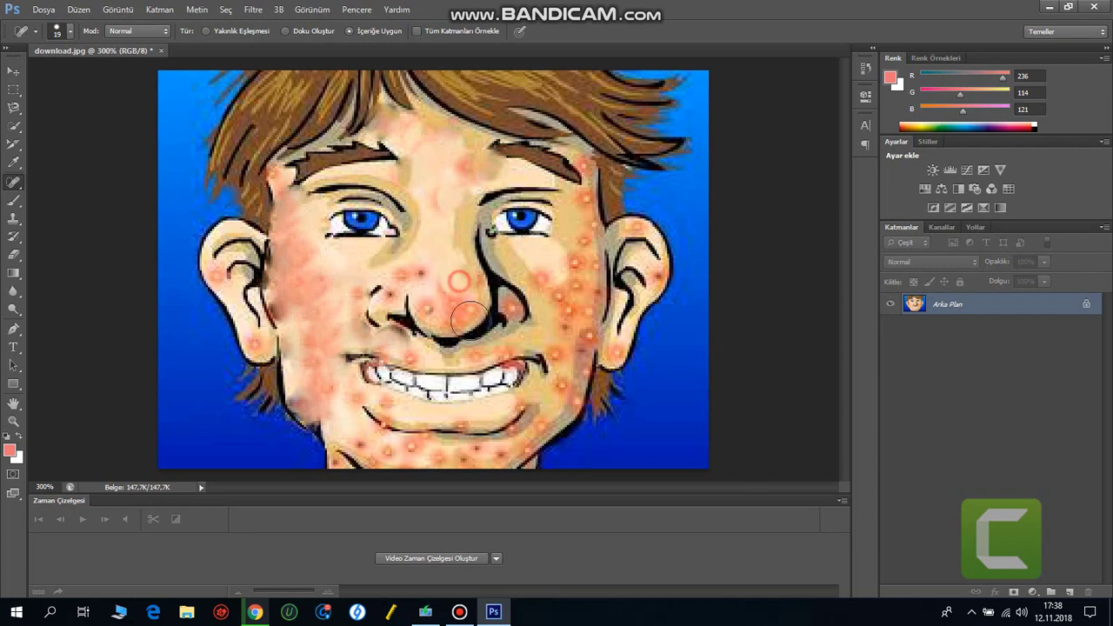
- Heal the spots beside the left nostril and on the left upper cheek
left_click(421, 268)
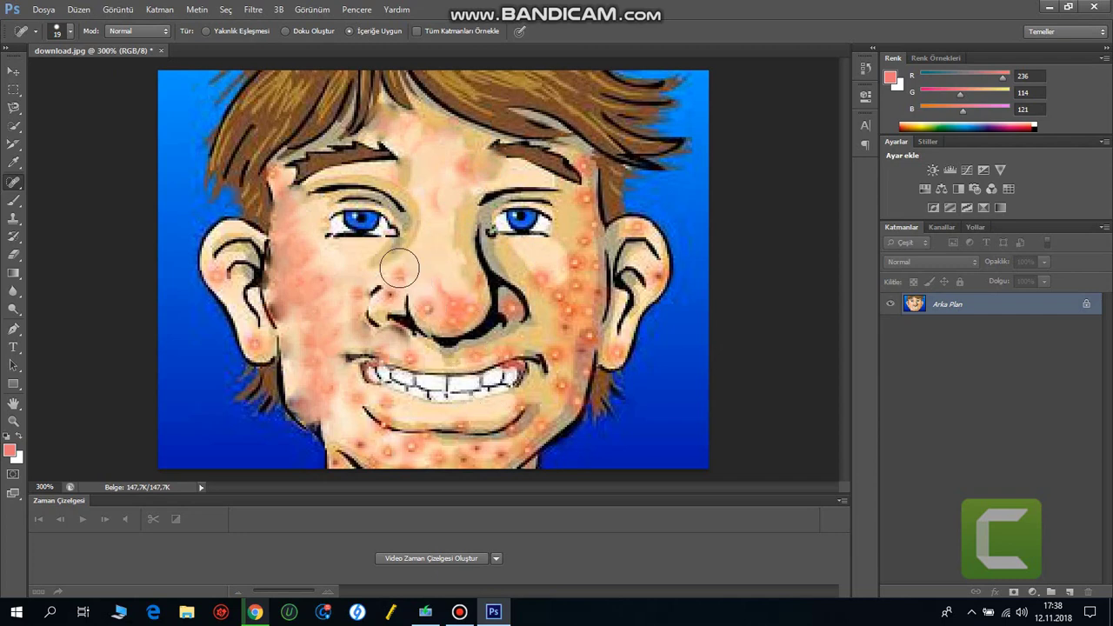
left_click(399, 268)
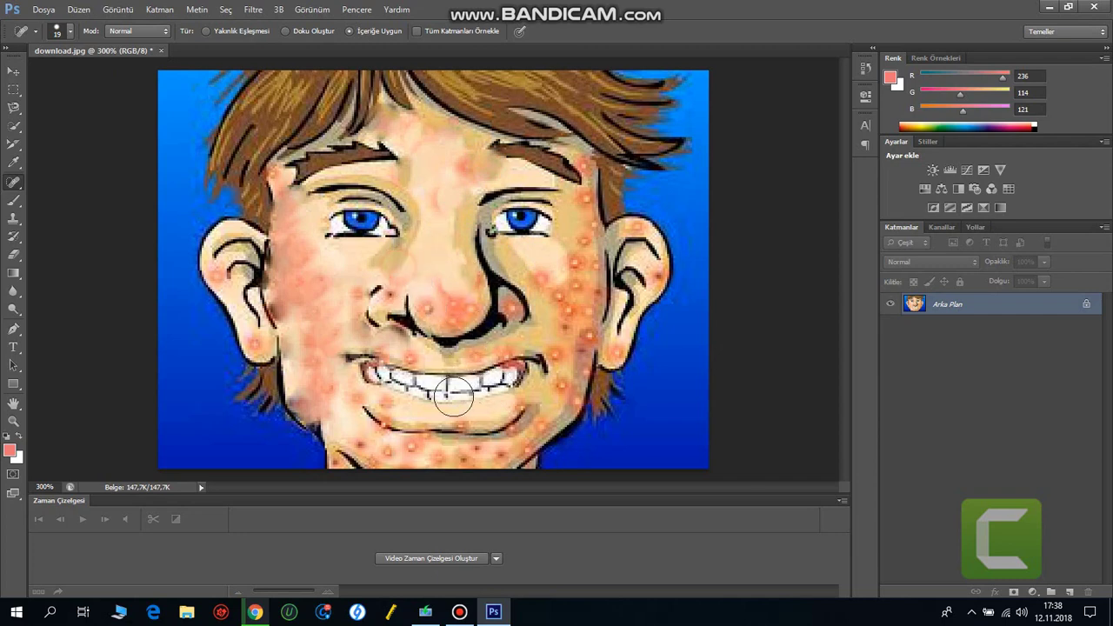
left_click(350, 290)
left_click(309, 281)
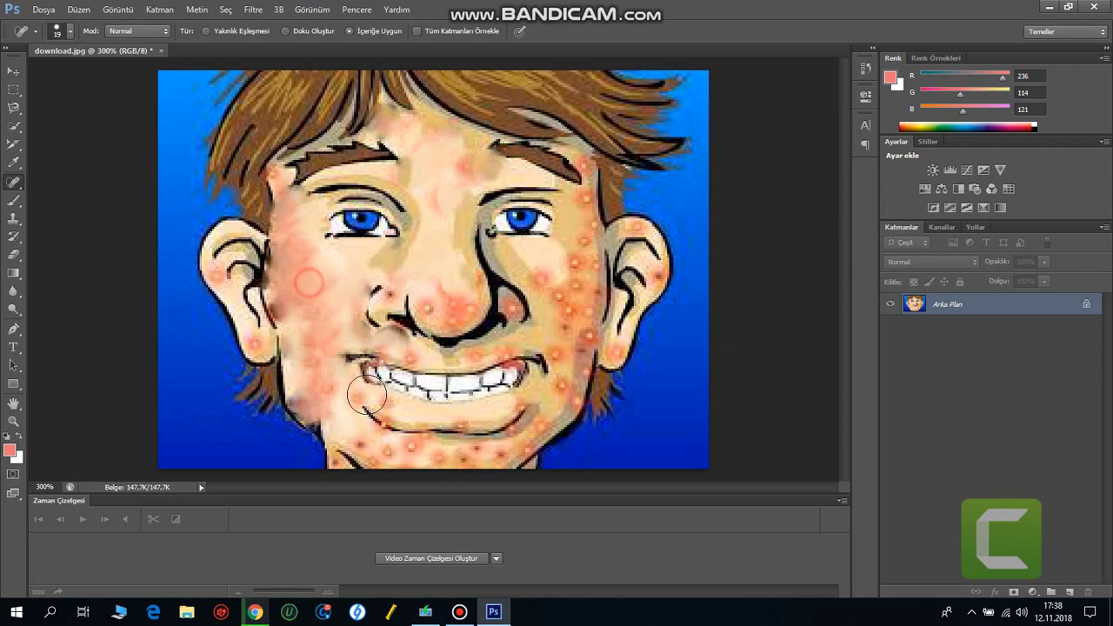
left_click(305, 303)
- Heal an upper-left-cheek spot and the red spots along the chin
left_click(311, 236)
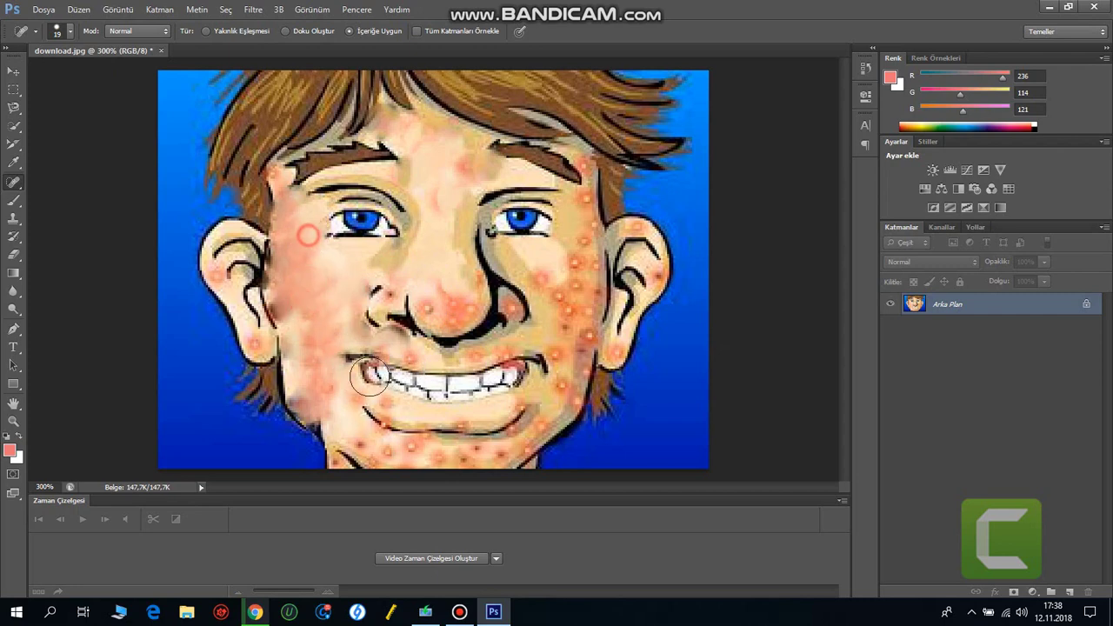
left_click(326, 383)
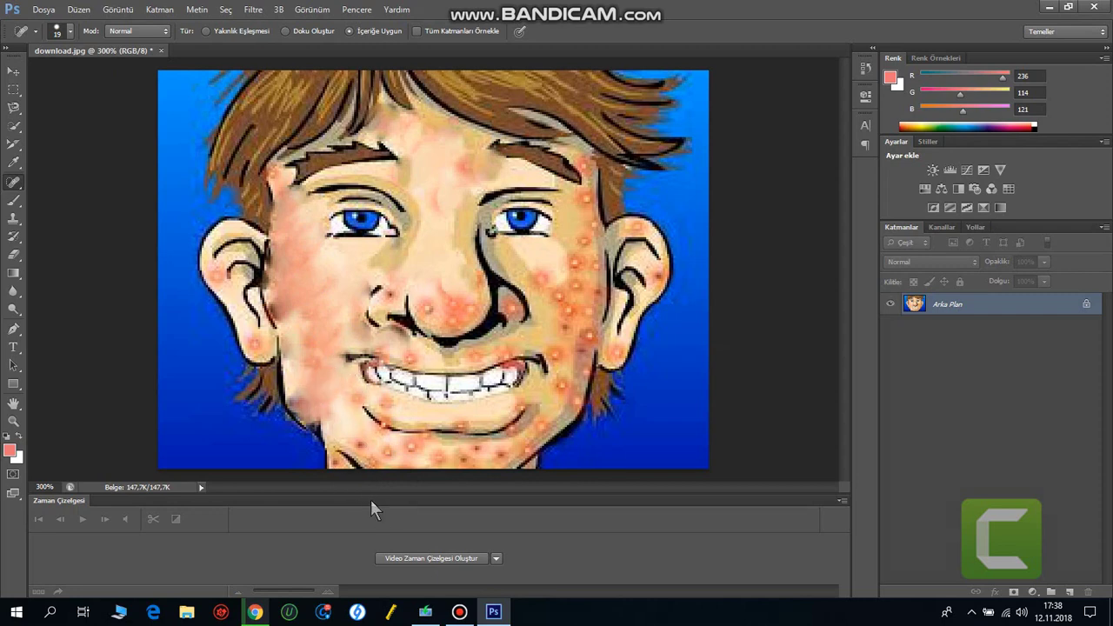
left_click(398, 450)
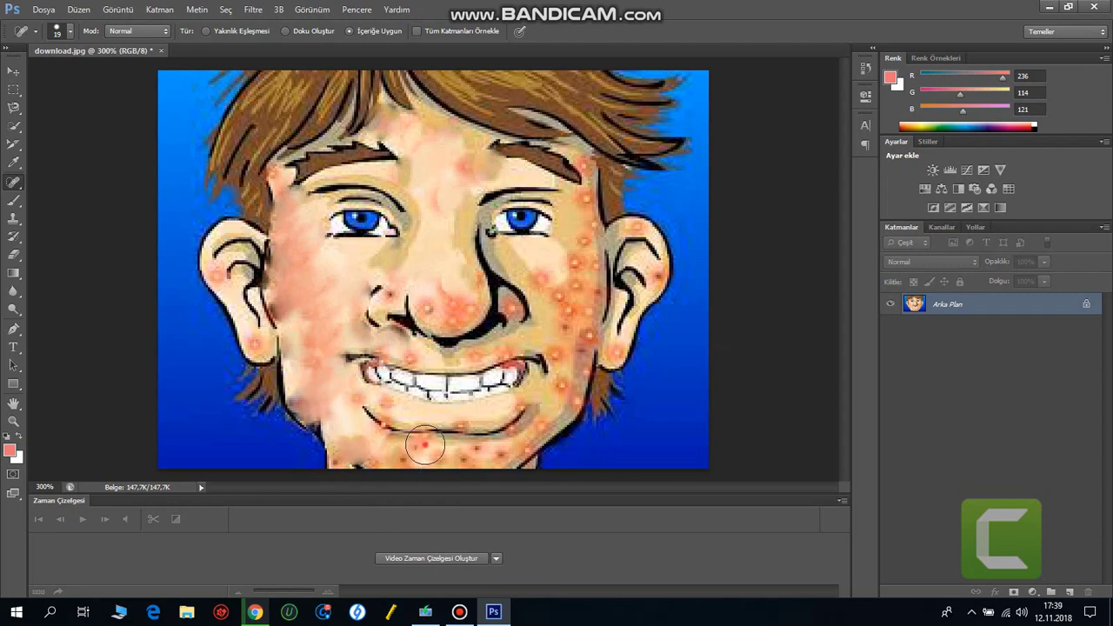
left_click(425, 445)
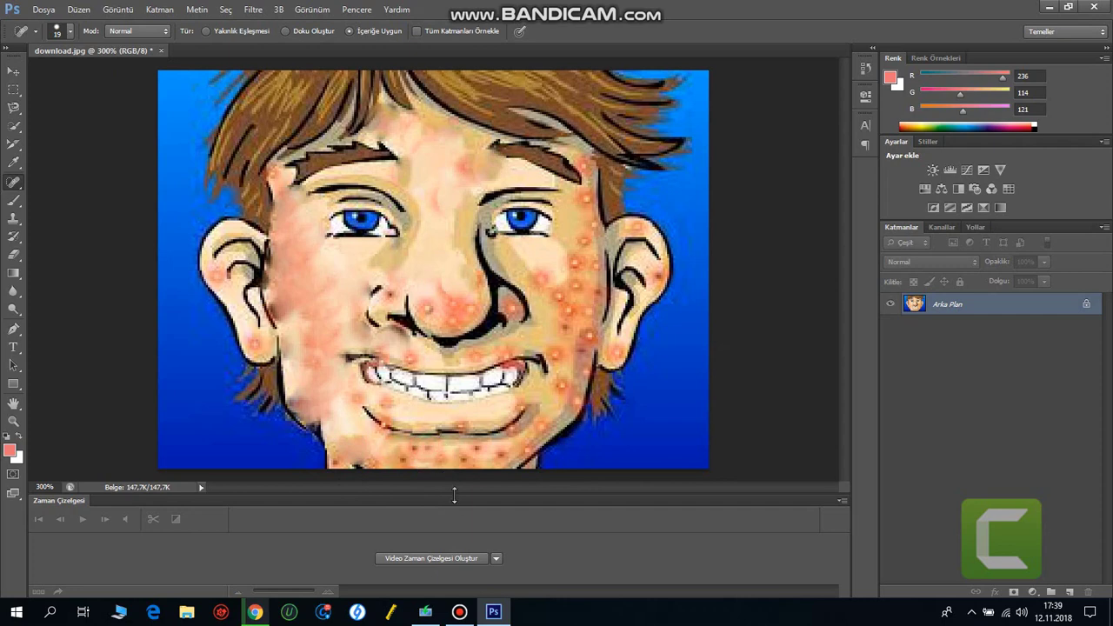
left_click(411, 456)
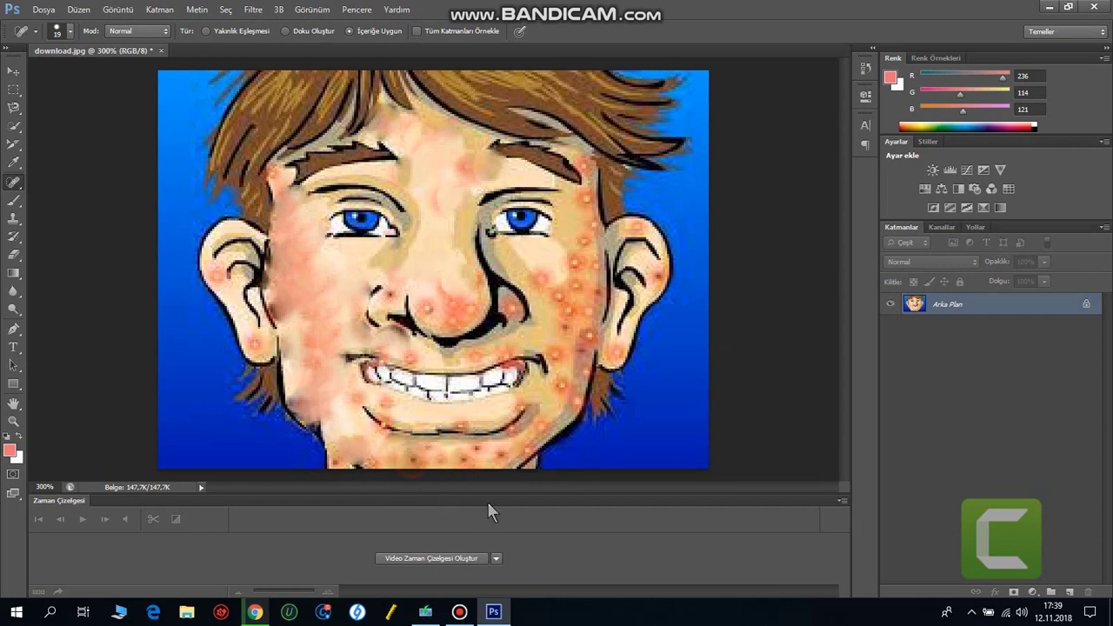
left_click(419, 460)
left_click(461, 462)
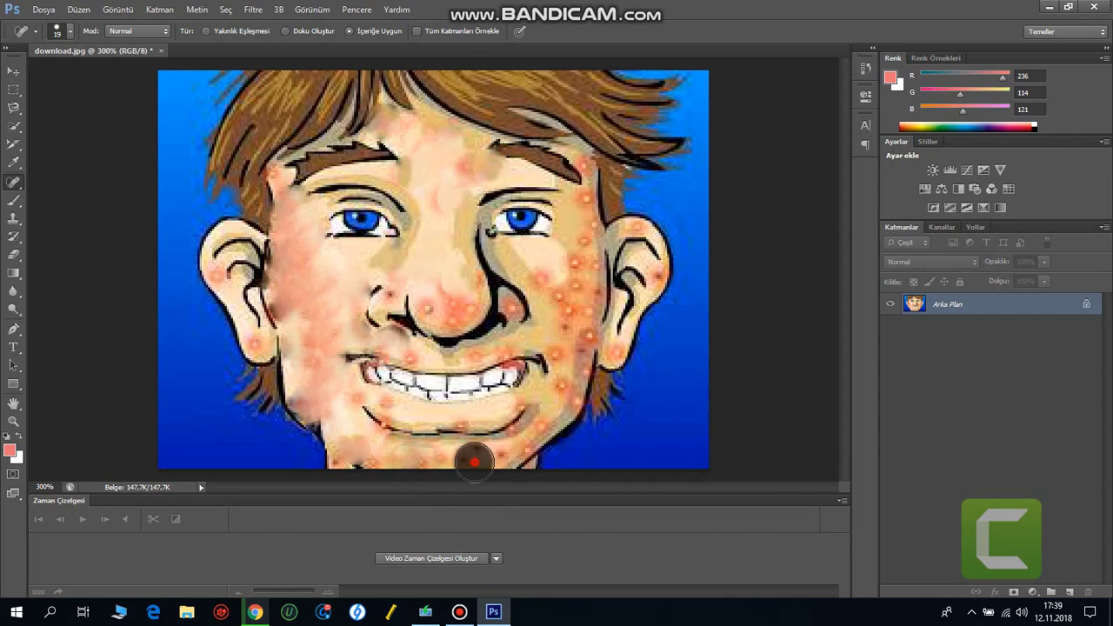
left_click(515, 454)
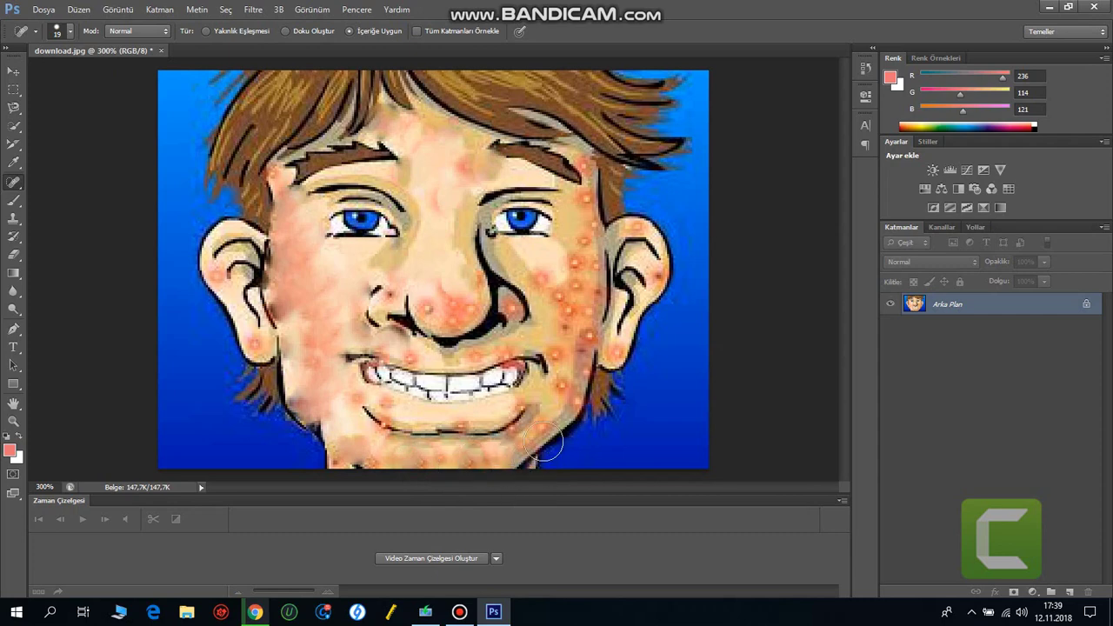
- Heal the pimples on the right cheek, repeating on the stubborn spot
left_click(559, 388)
left_click(563, 356)
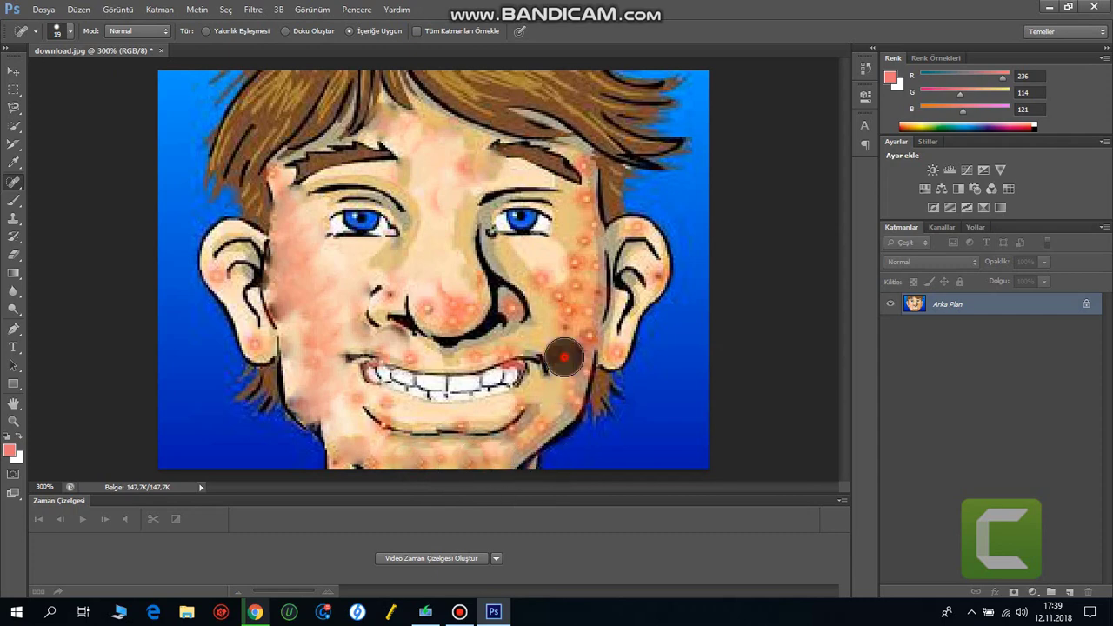
left_click(566, 328)
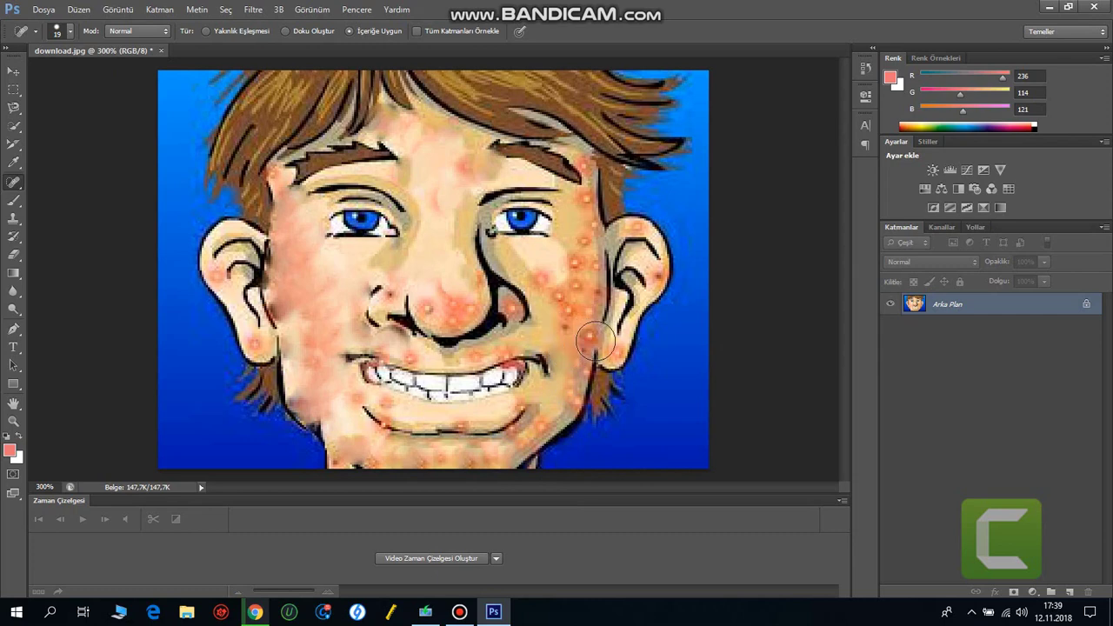
left_click(595, 341)
left_click(575, 316)
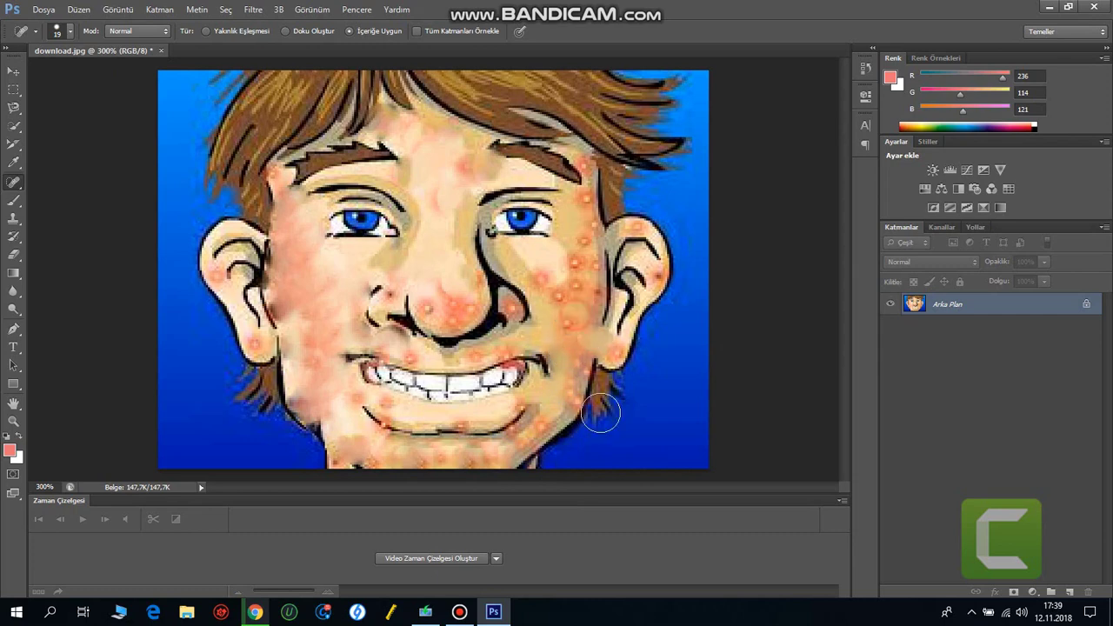
left_click(562, 323)
left_click(557, 329)
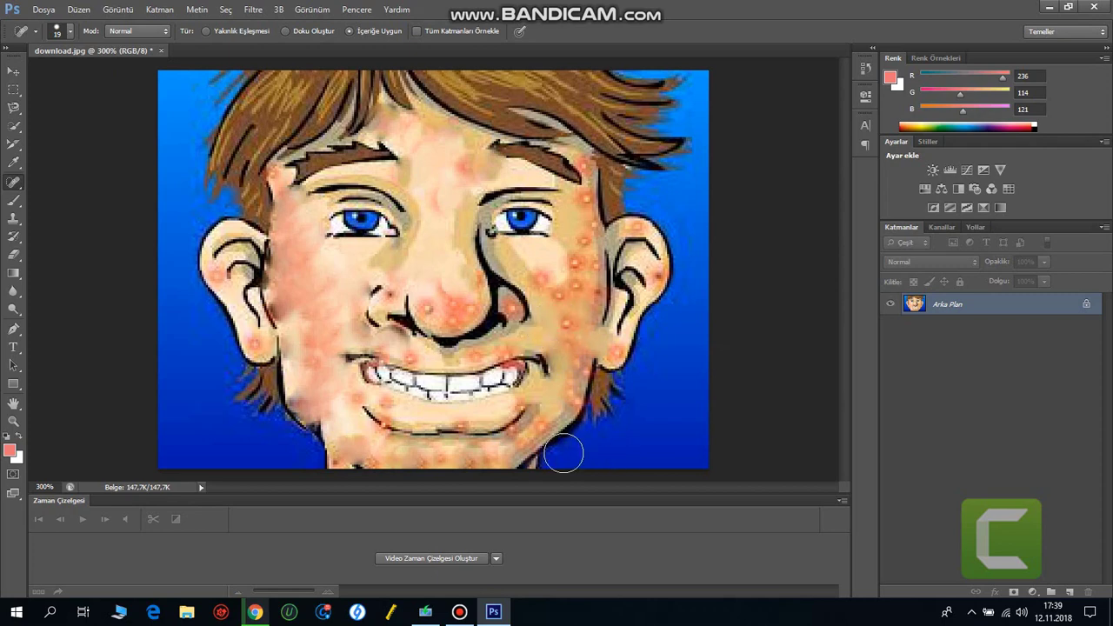
left_click(565, 327)
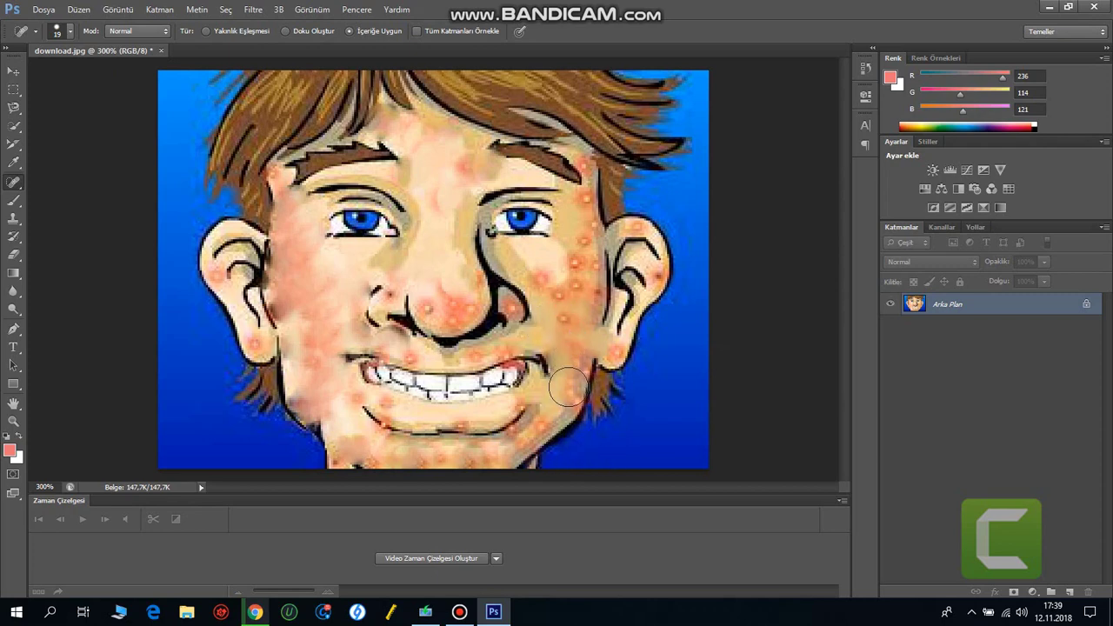
left_click(567, 326)
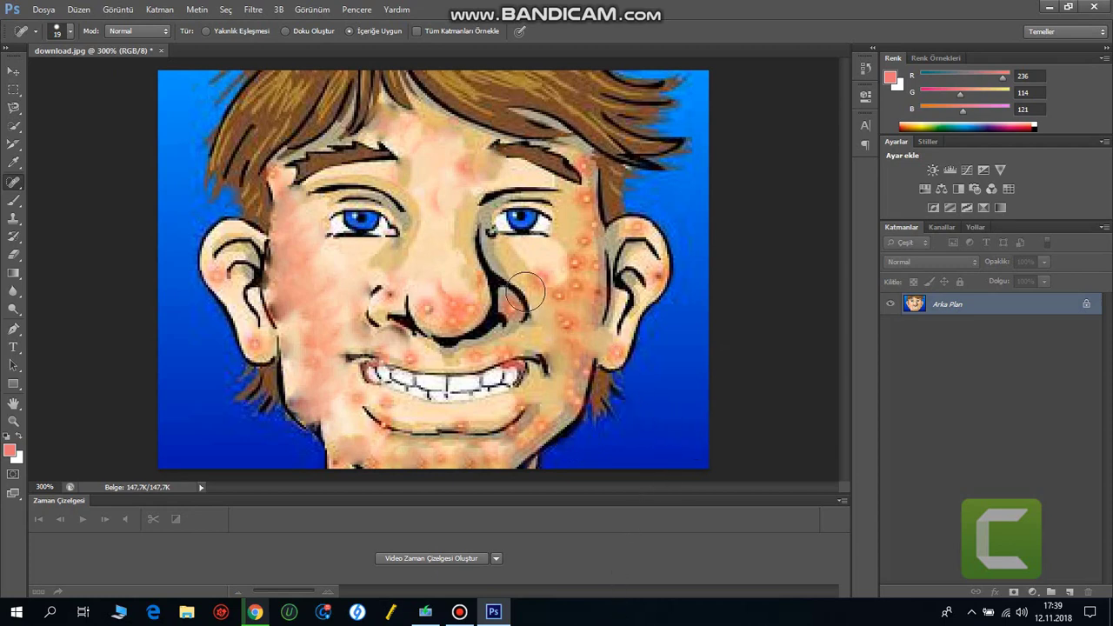
left_click(567, 313)
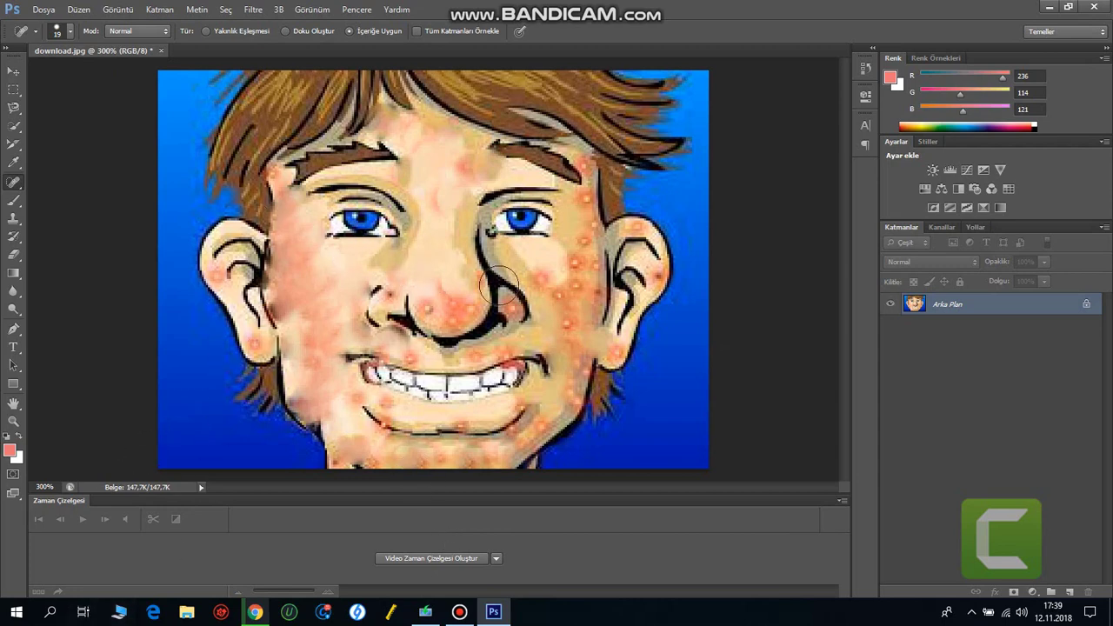
- Heal the pink spots on the nose tip, undoing the last heal below the nose
left_click(424, 301)
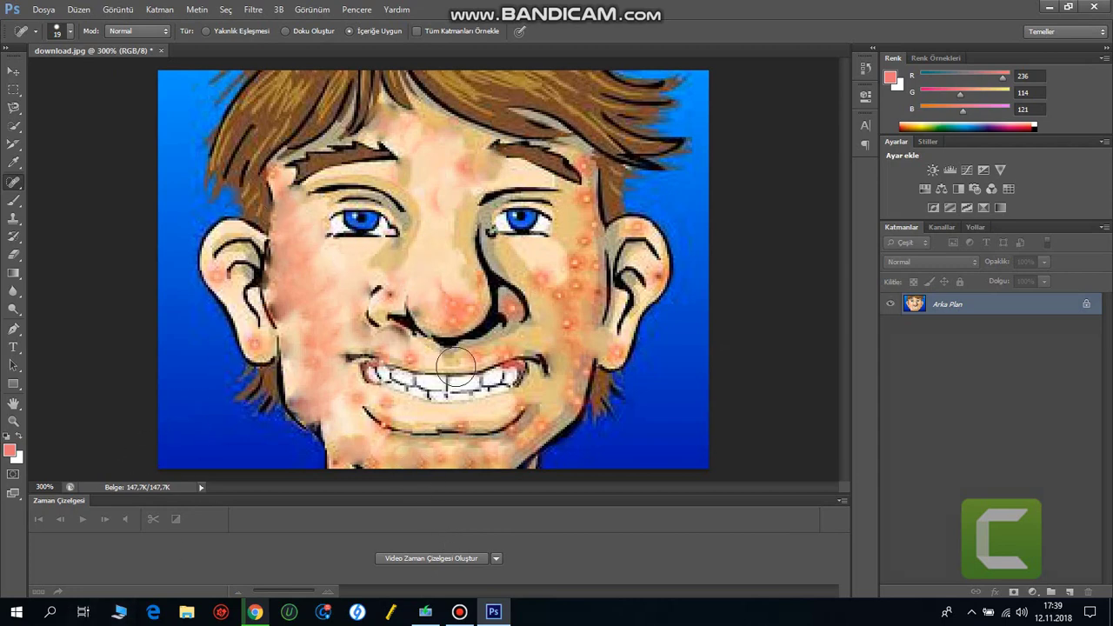
left_click(460, 306)
left_click(453, 293)
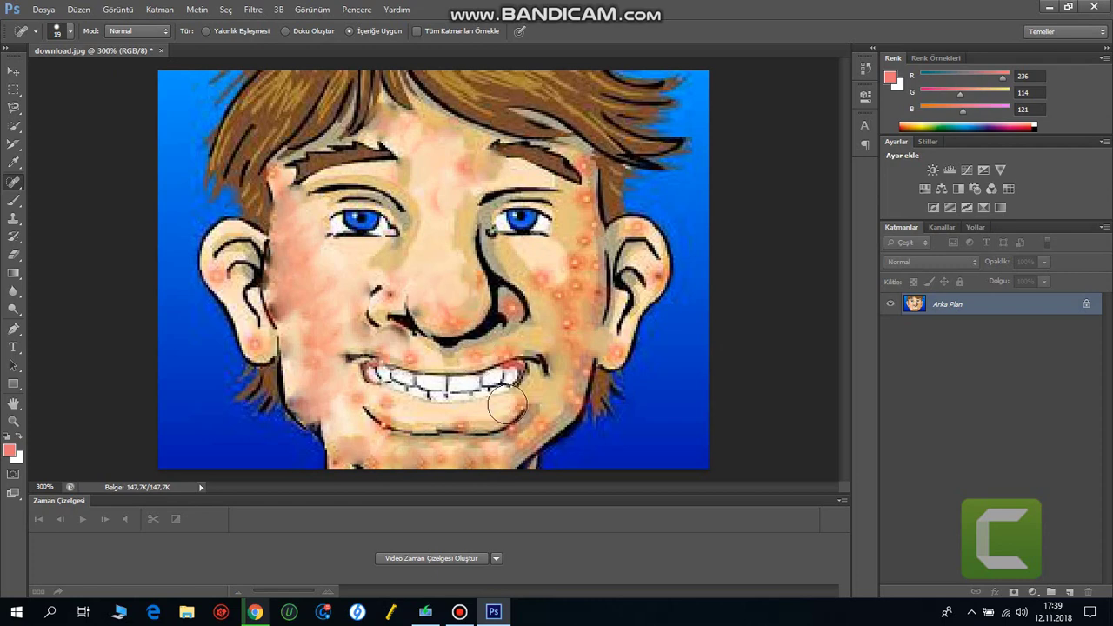
left_click(443, 300)
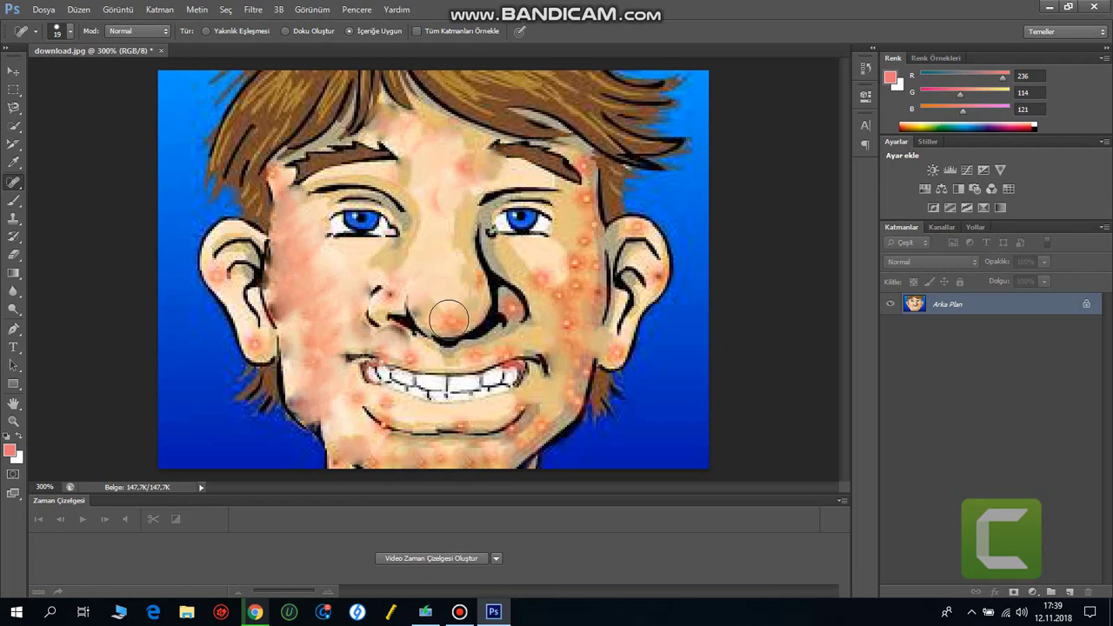
left_click(448, 318)
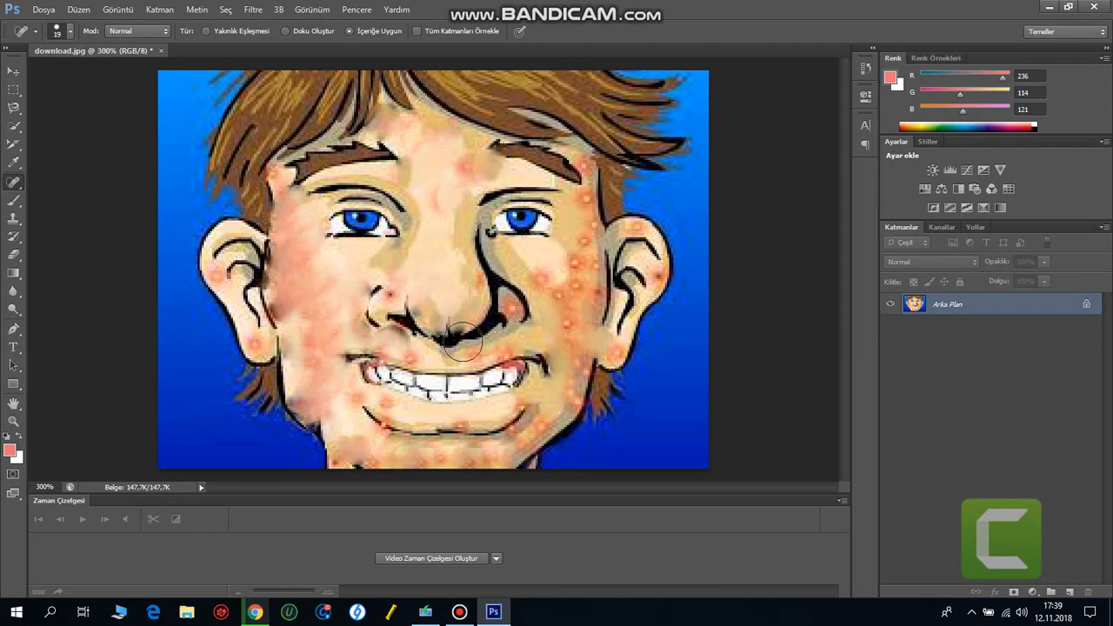
left_click(475, 343)
key("ctrl+z")
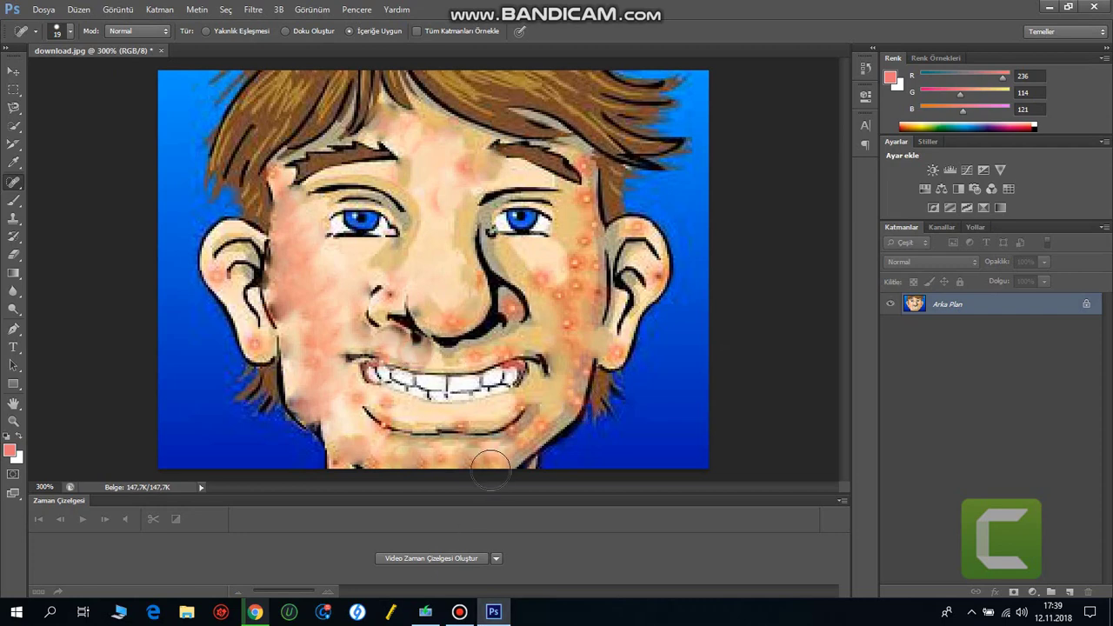
- Heal the mouth-corner and chin spots and the dark strands on the right jaw edge
left_click(389, 358)
left_click(392, 402)
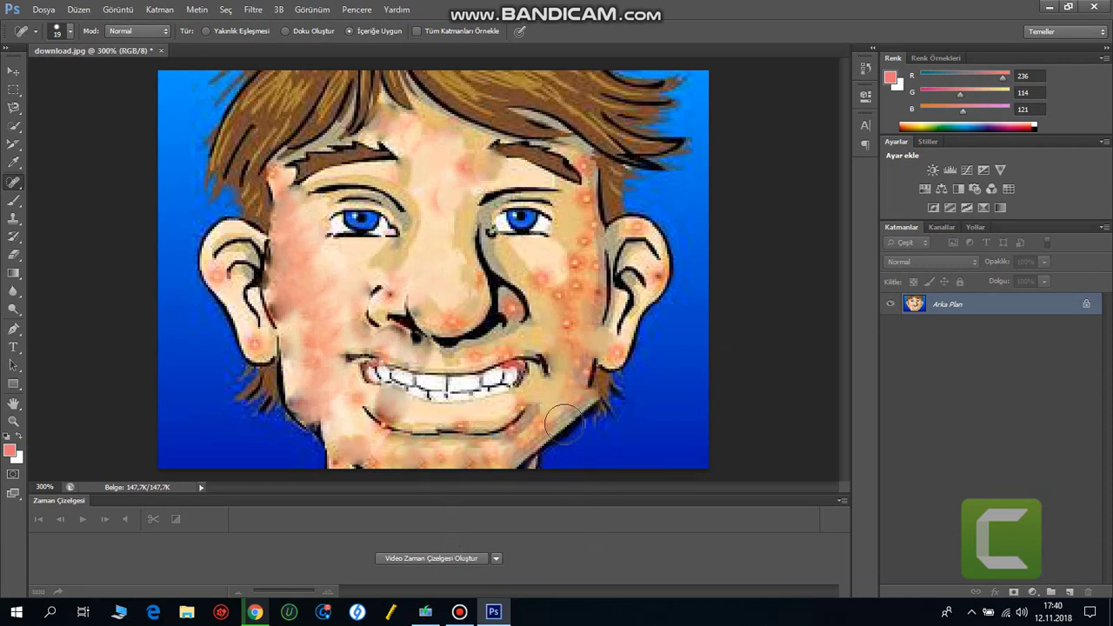
left_click(627, 399)
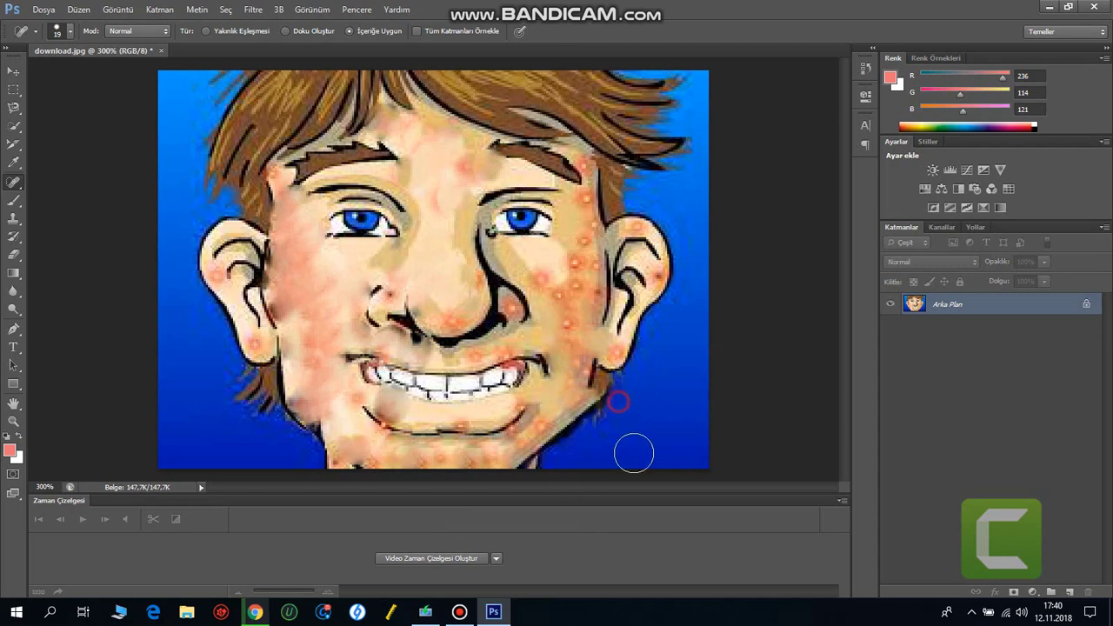
left_click(605, 412)
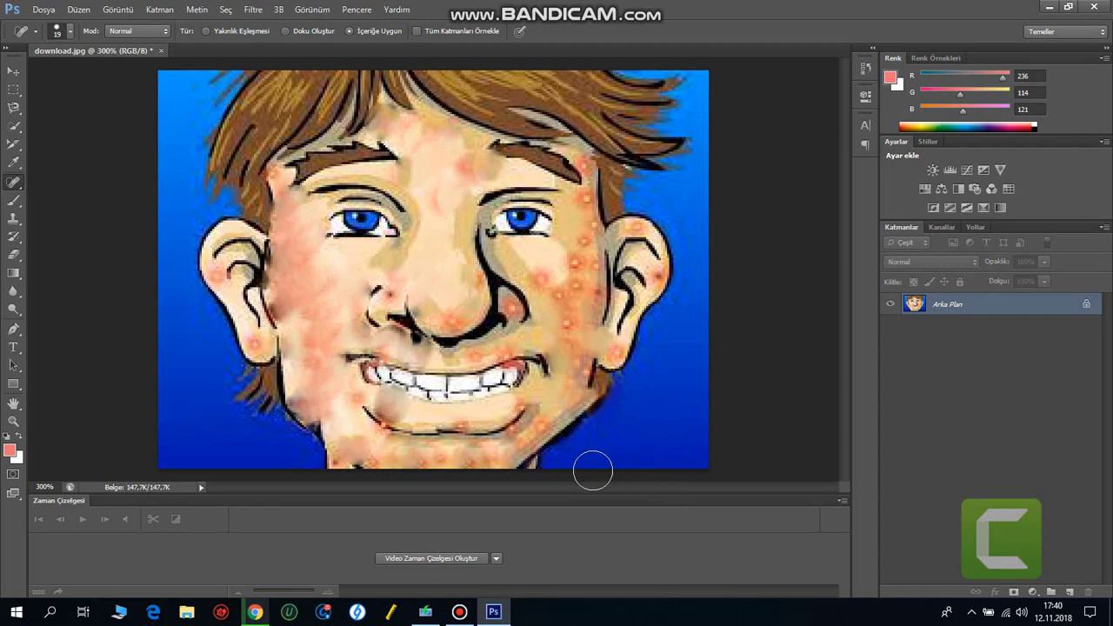
- Blend the dark hair strands on the left jaw edge into the skin
left_click(267, 394)
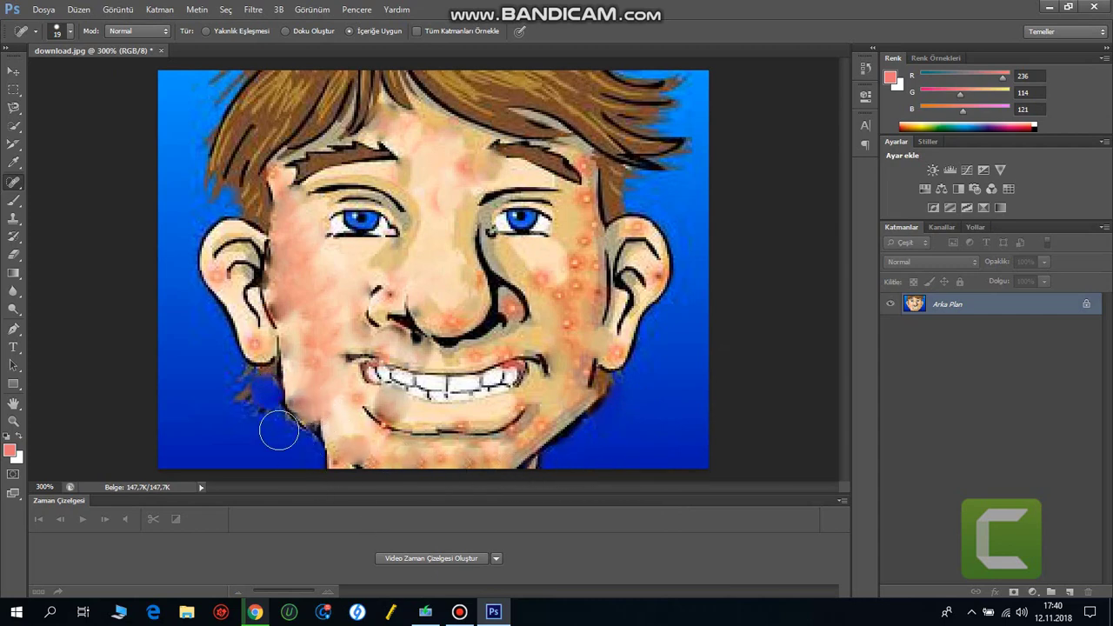
left_click(233, 396)
left_click(256, 409)
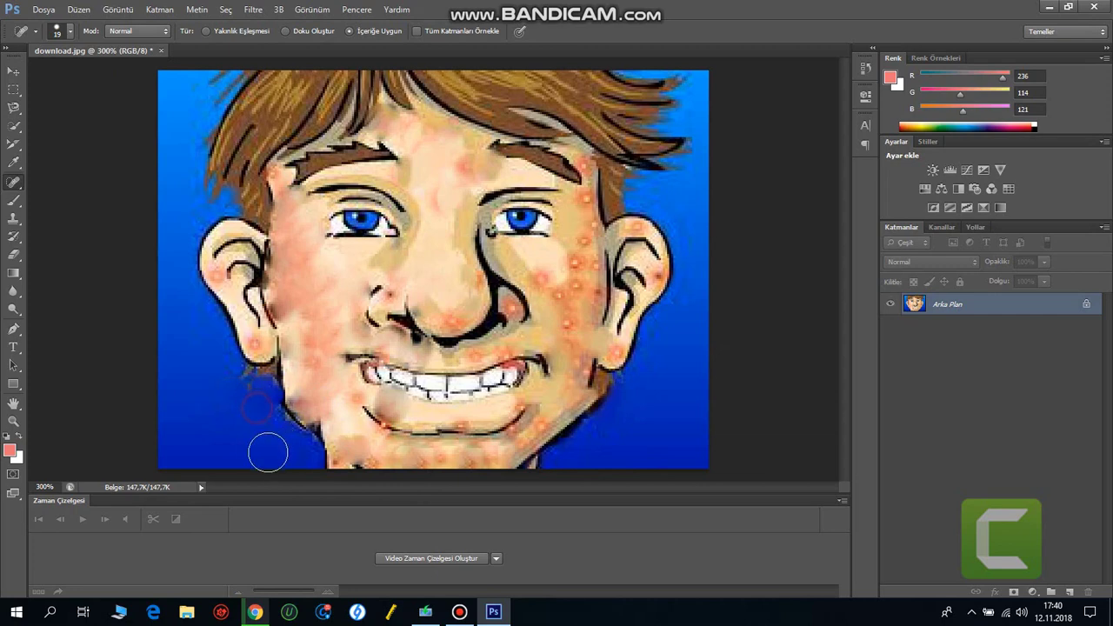
left_click(247, 383)
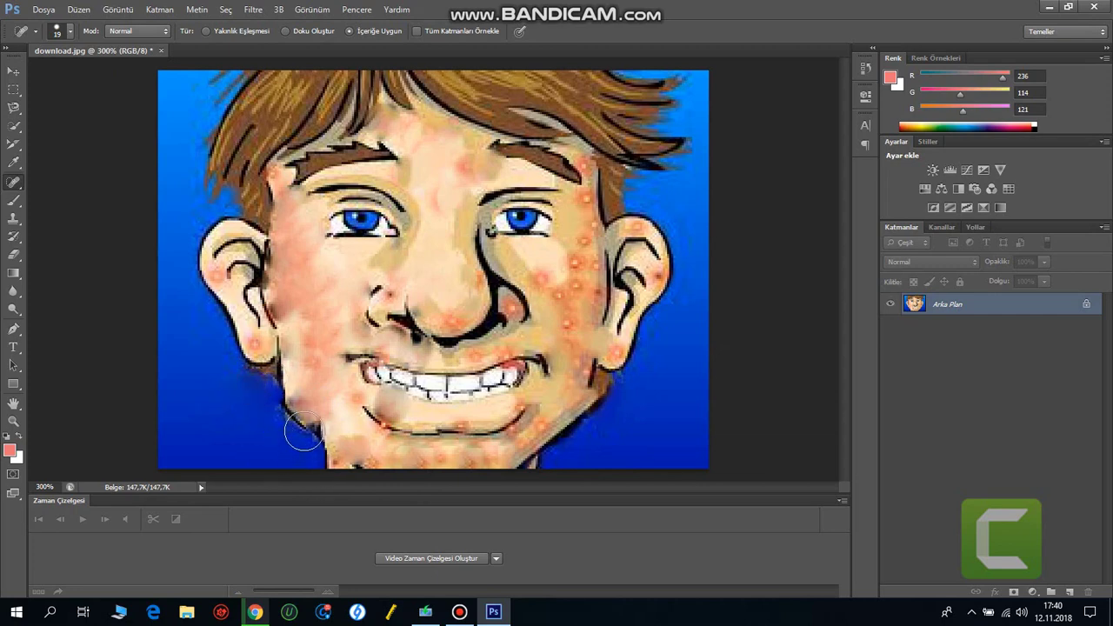
left_click(281, 420)
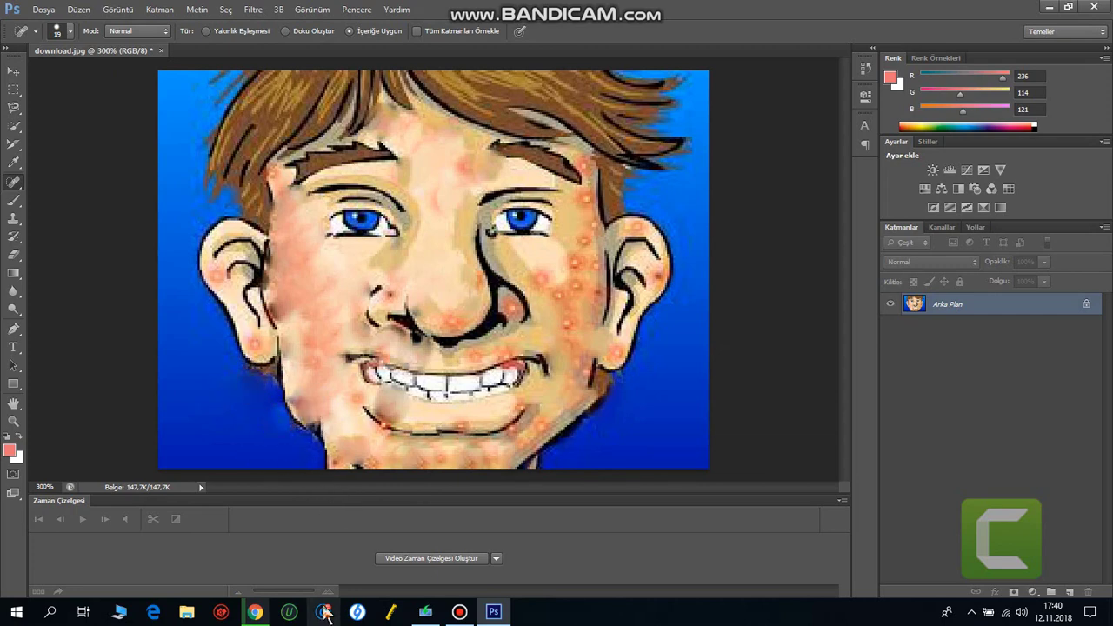
- Heal the pimples on the right cheek, near the right ear and at the temple
left_click(262, 385)
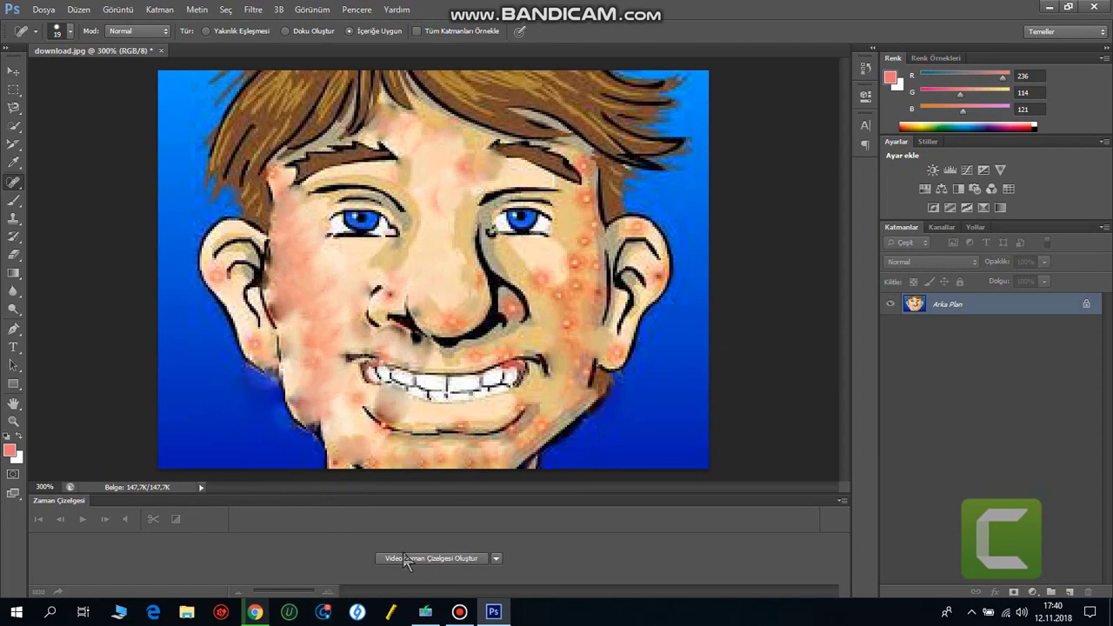
left_click(567, 317)
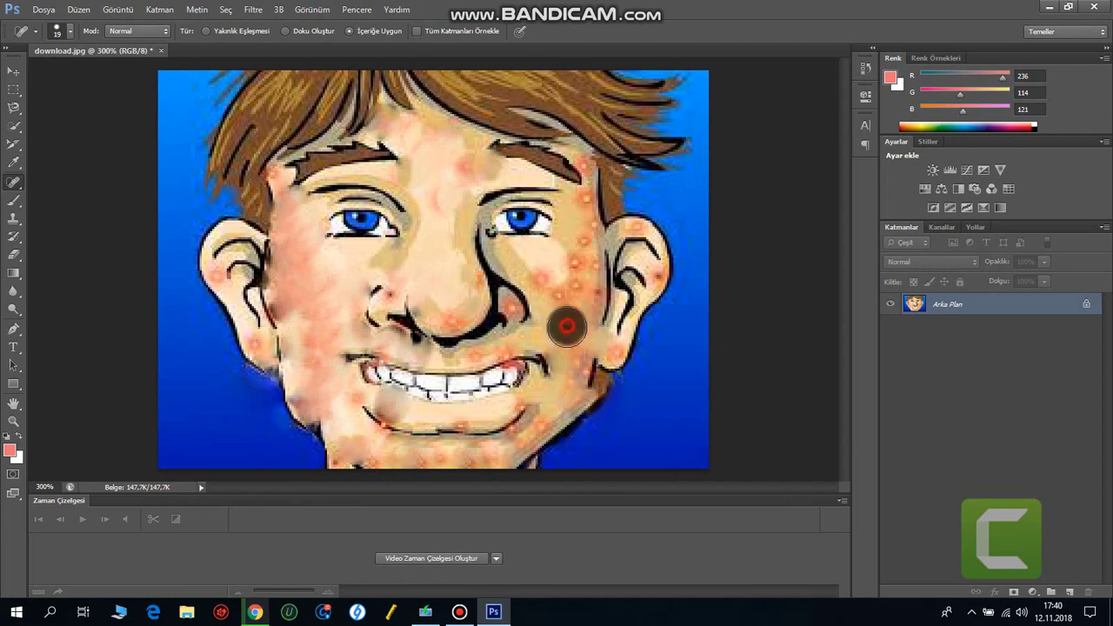
left_click(579, 291)
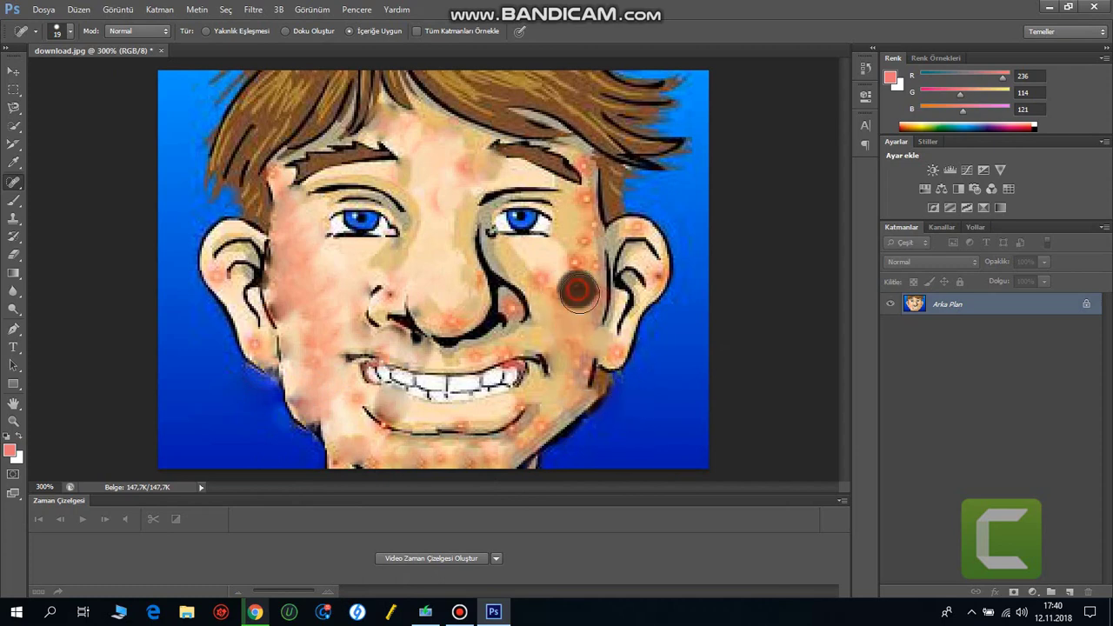
left_click(568, 298)
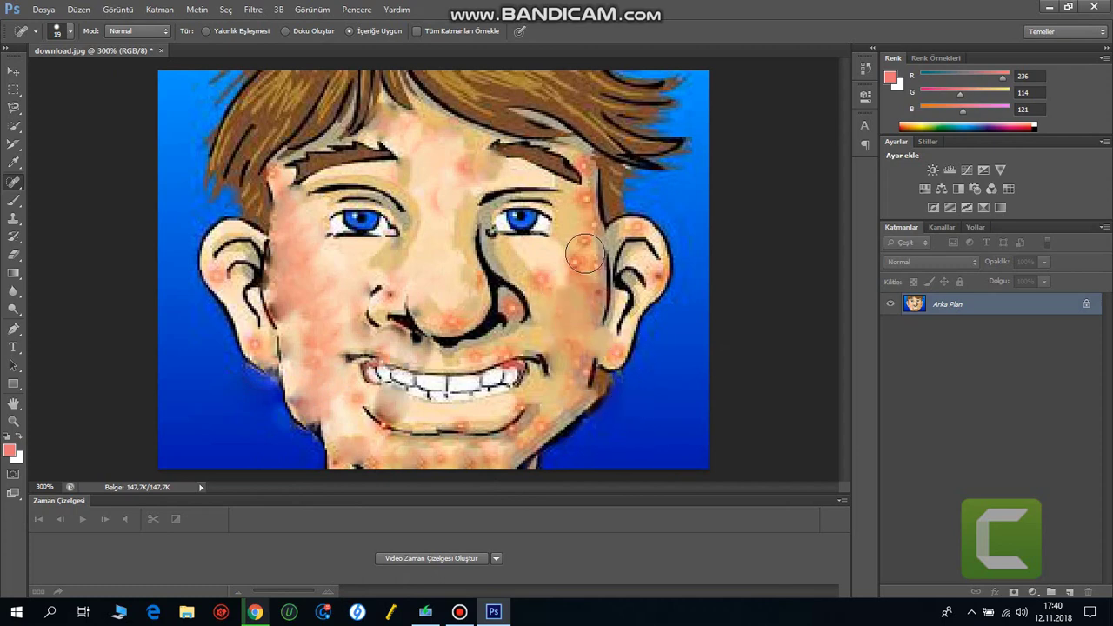
left_click(572, 257)
left_click(583, 237)
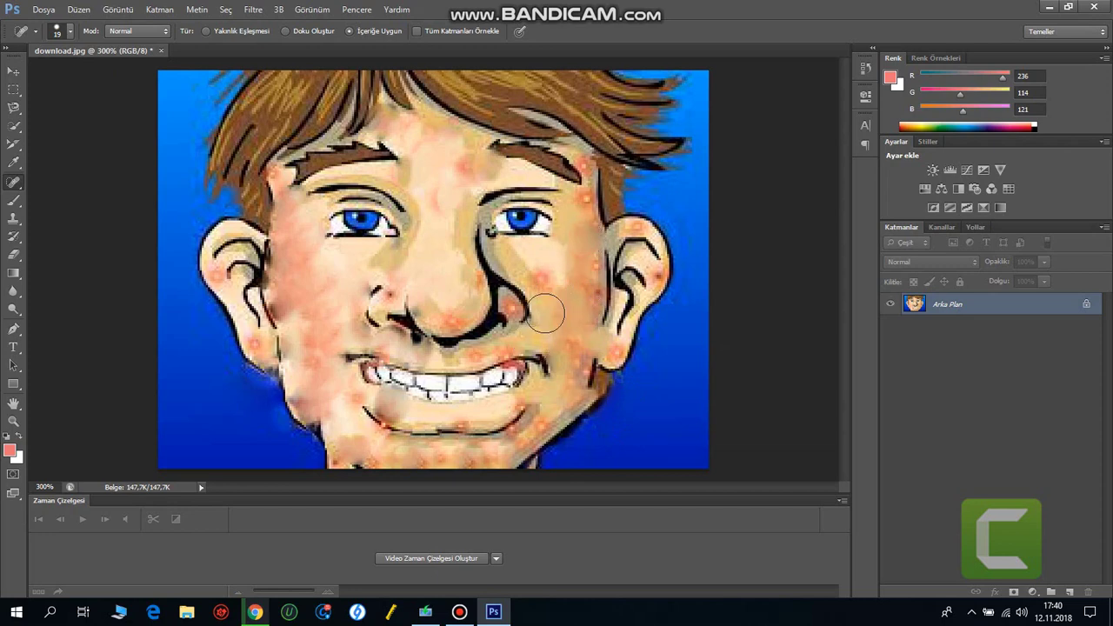
left_click(582, 204)
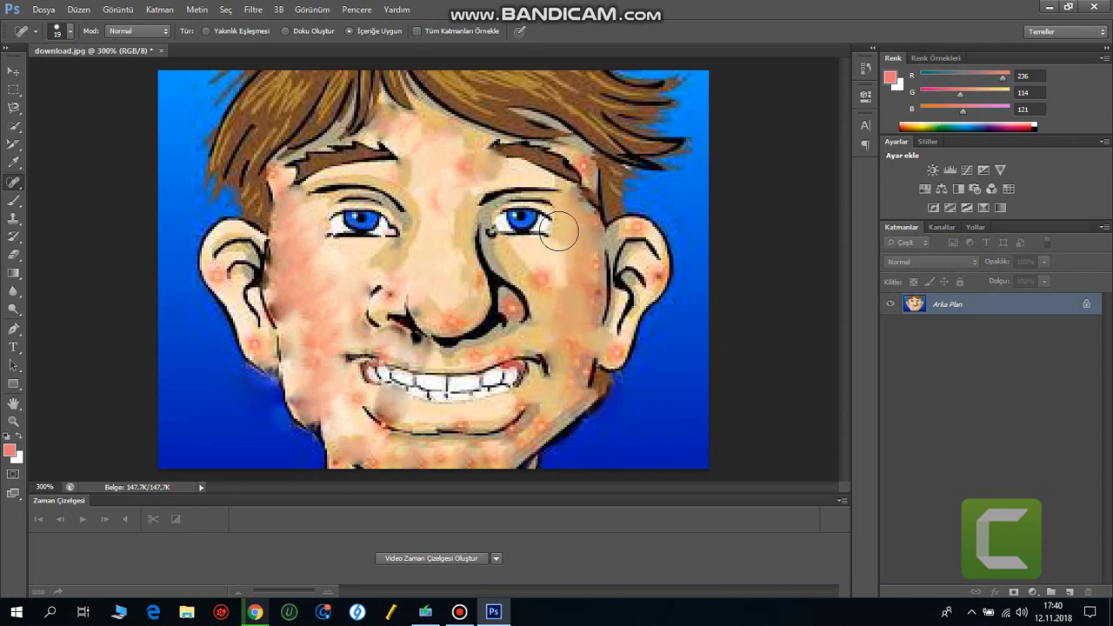
left_click(576, 161)
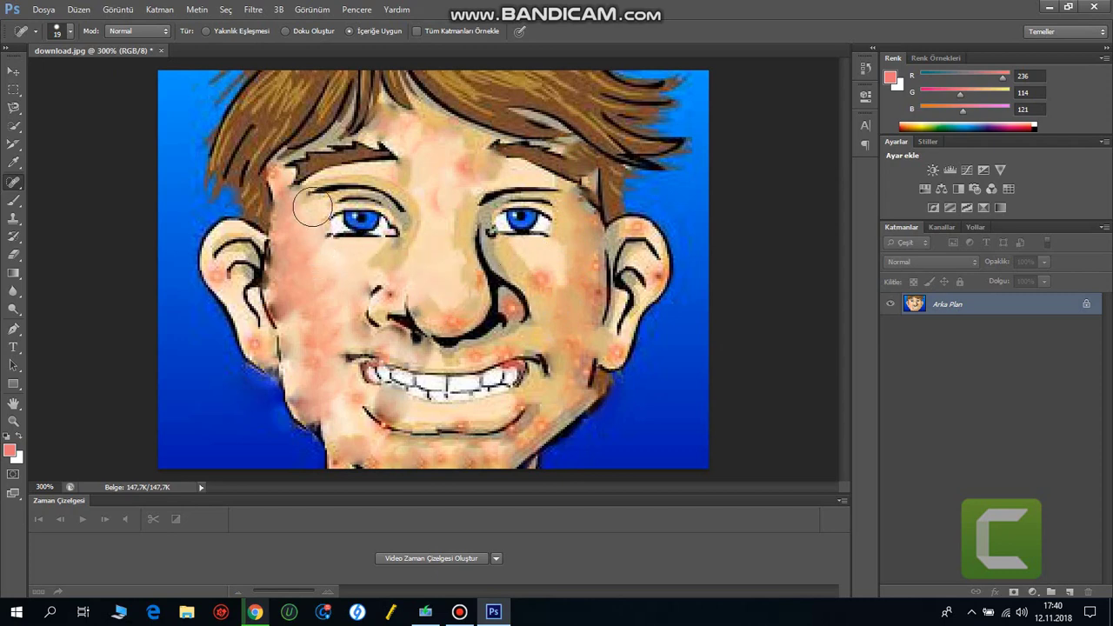
- Heal the forehead spot, nose-side blotches, mouth-side skin and dark marks by the nose
left_click(458, 167)
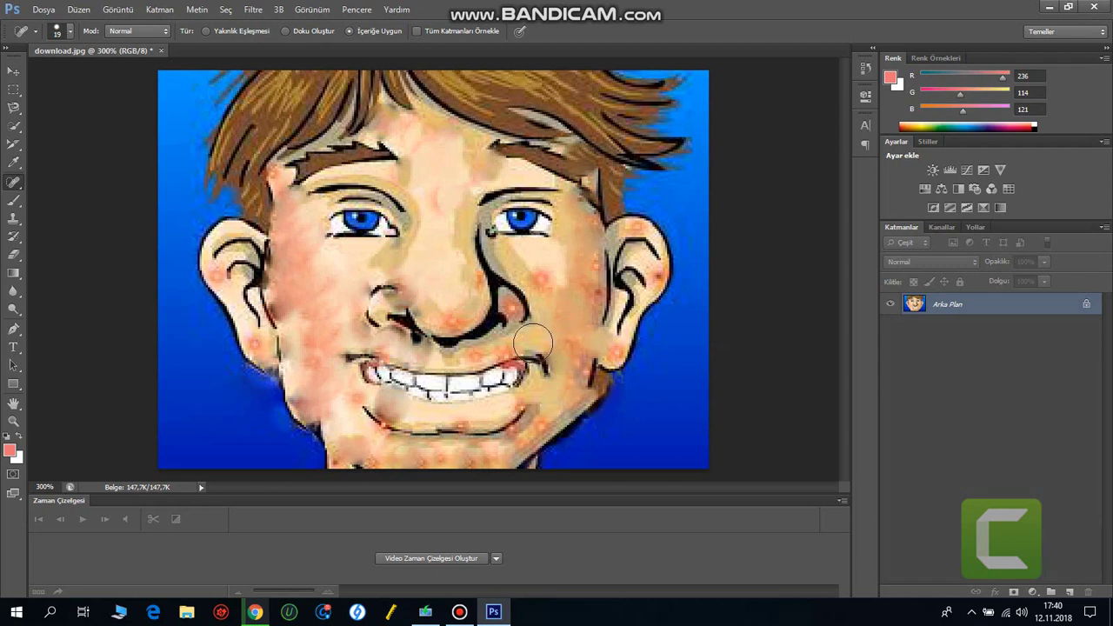
left_click(399, 299)
left_click(481, 369)
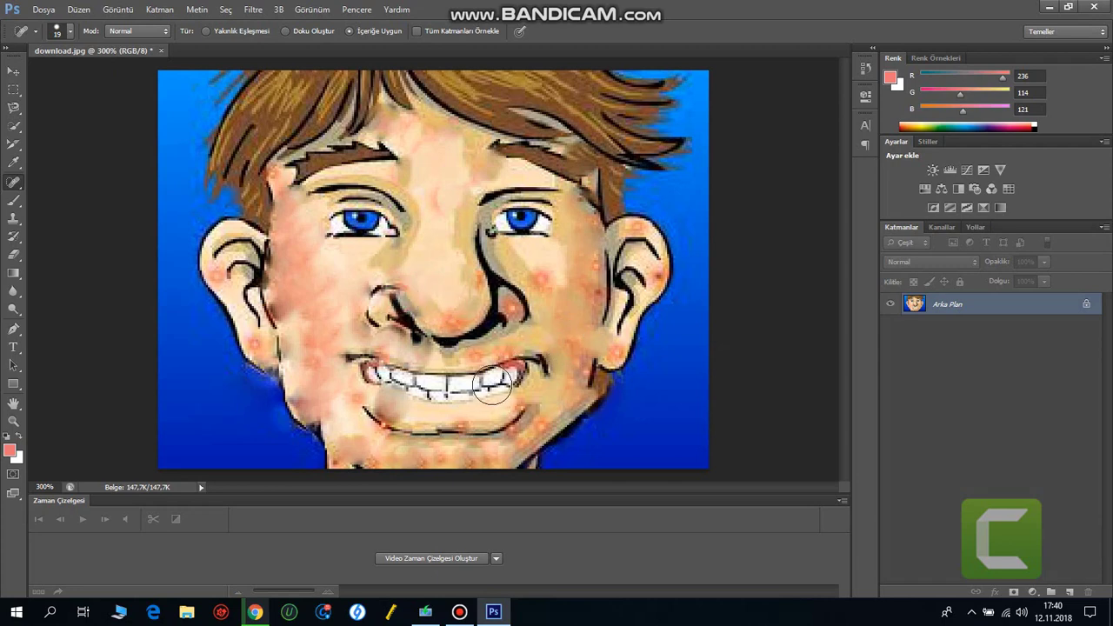
left_click(515, 301)
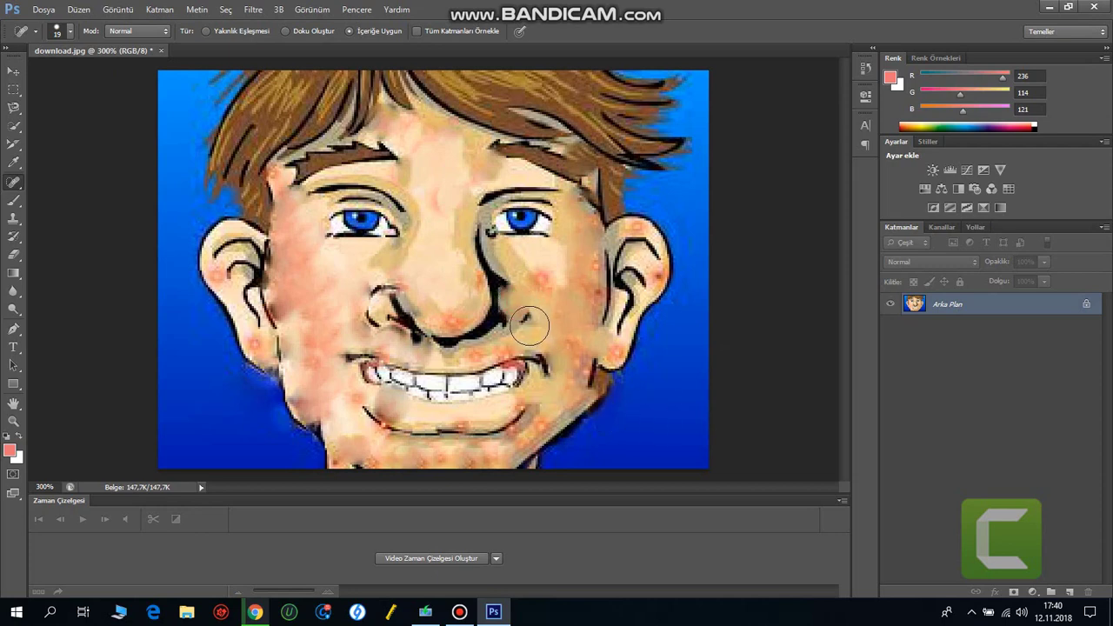
left_click(530, 325)
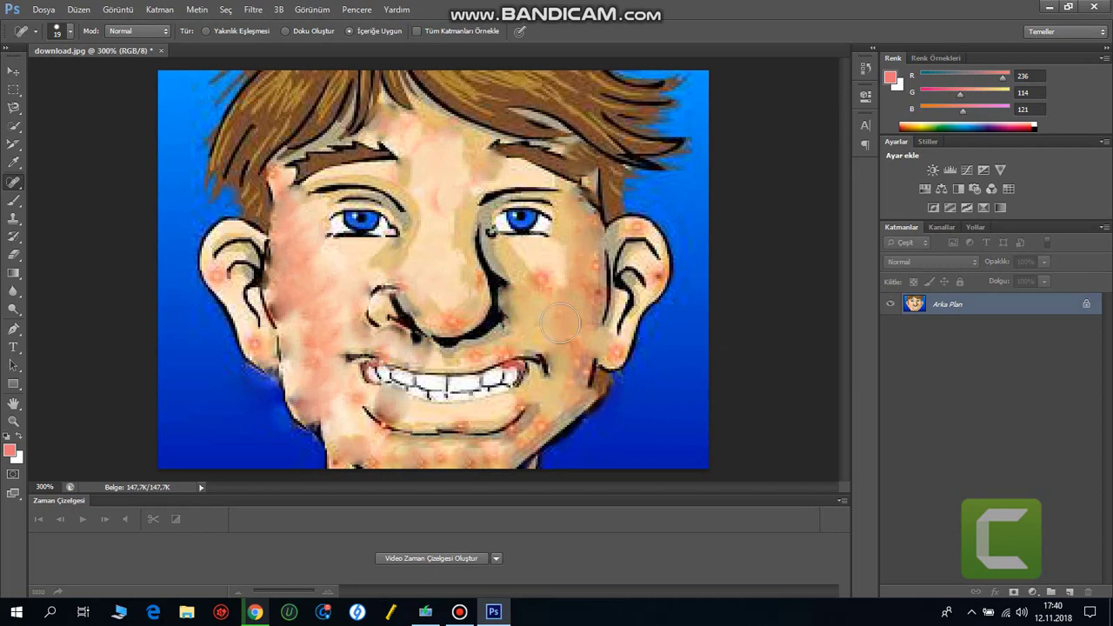
left_click(521, 327)
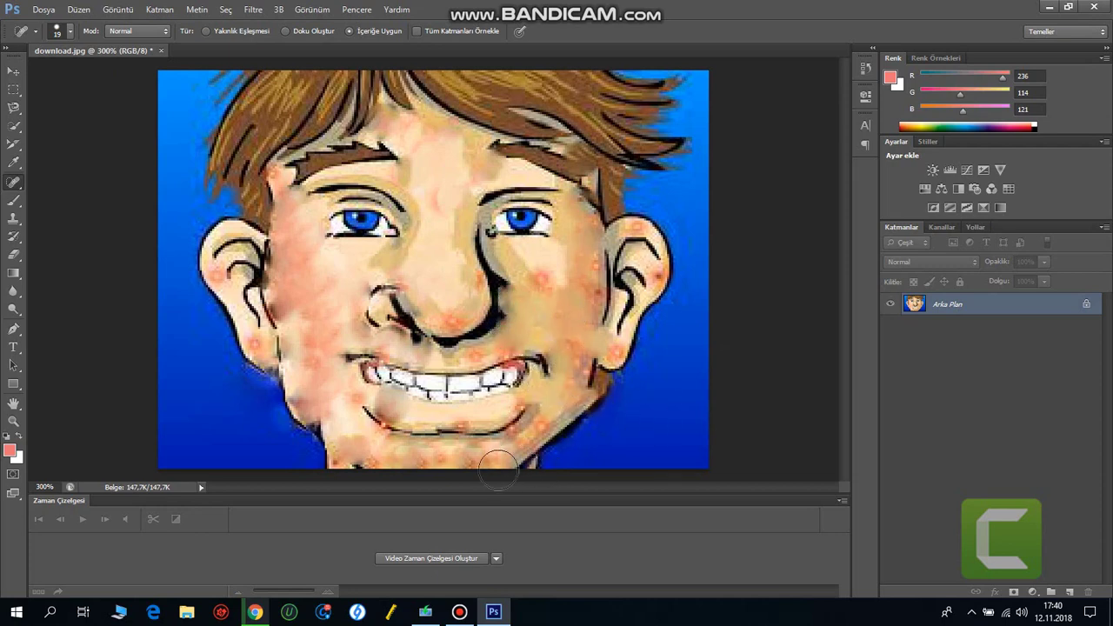
- Heal the three chin blemishes and paint out the short dark stroke left of the chin
left_click(438, 459)
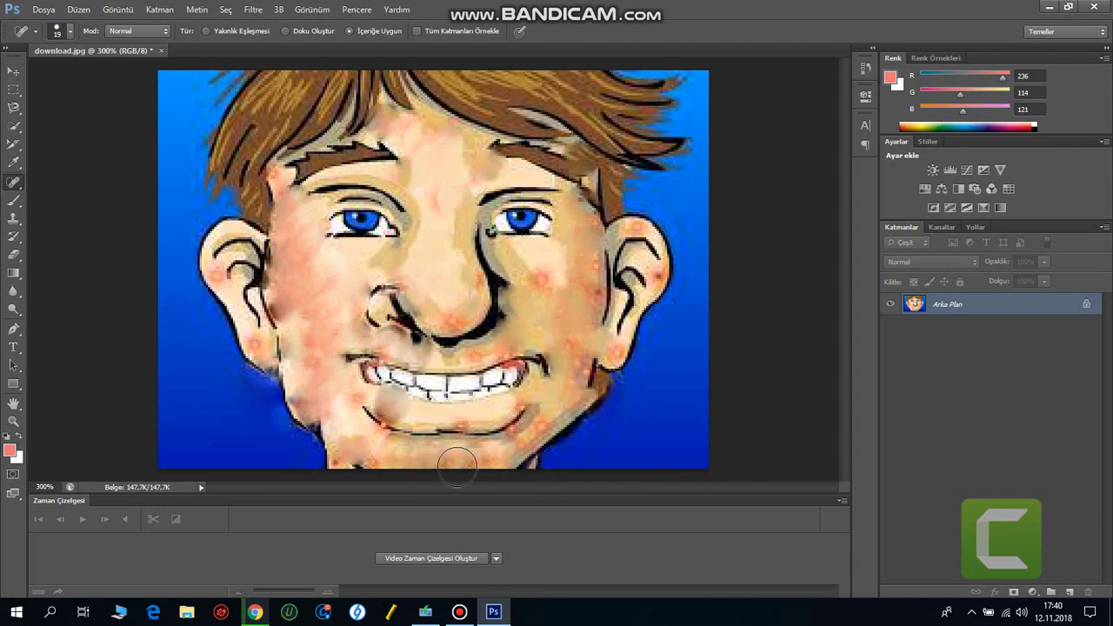
left_click(456, 463)
left_click(521, 451)
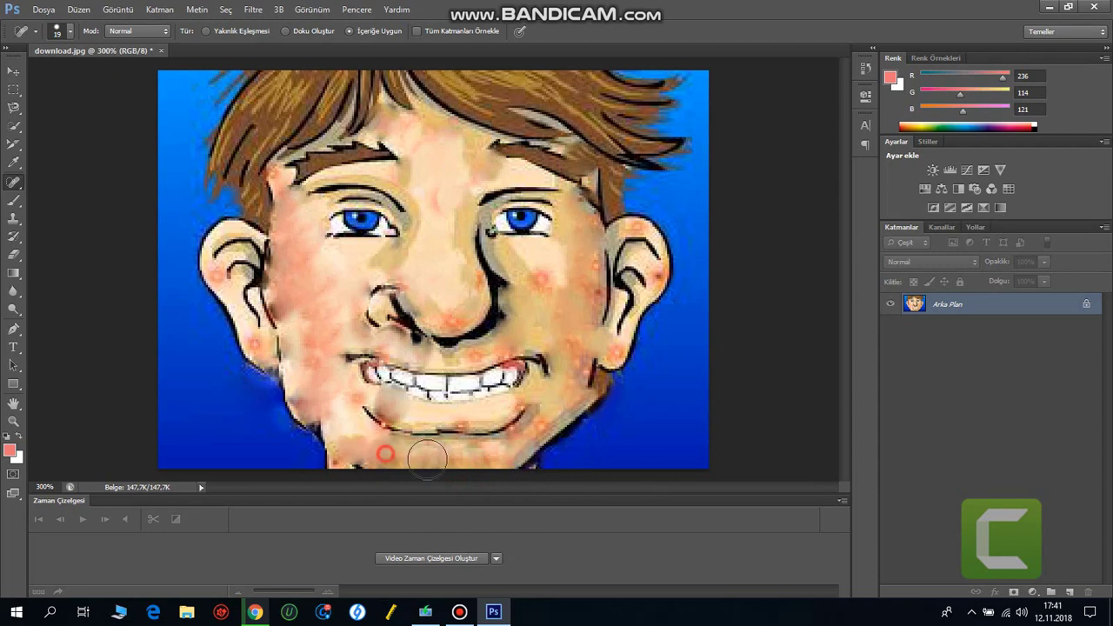
left_click(393, 423)
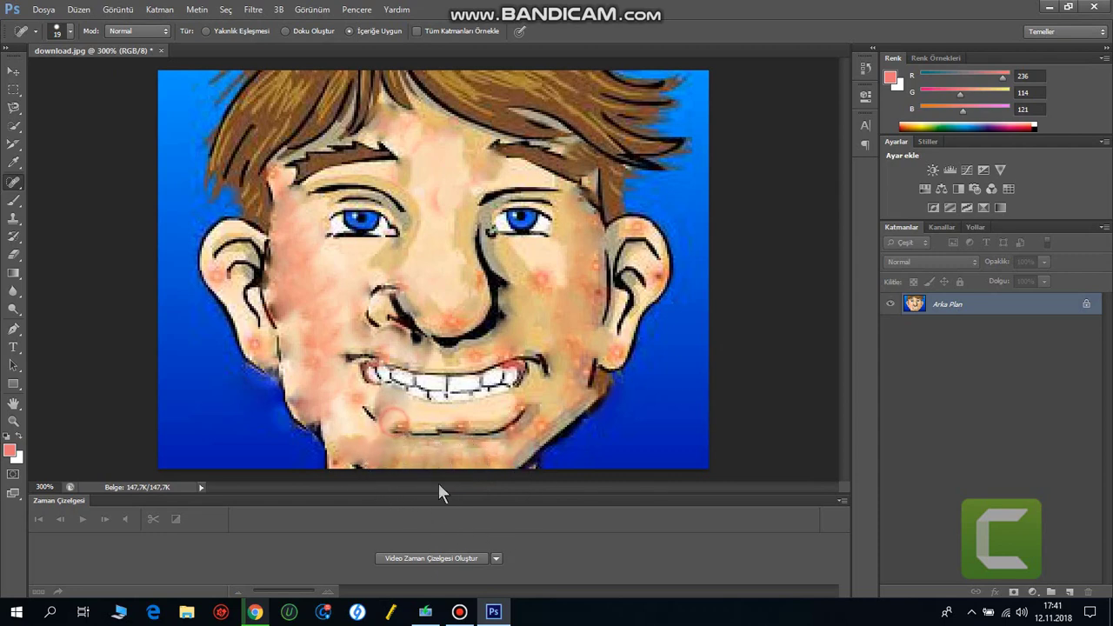
left_click(397, 419)
left_click_drag(385, 392, 380, 412)
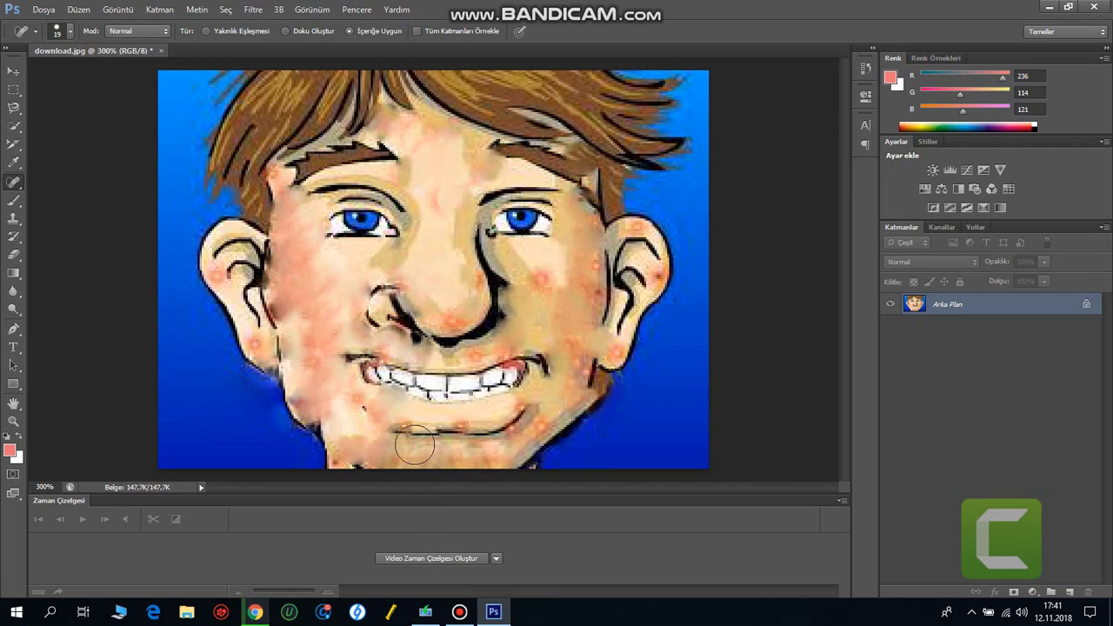
- Heal the dark stroke left of the chin again after an undo/redo comparison
key("ctrl+z")
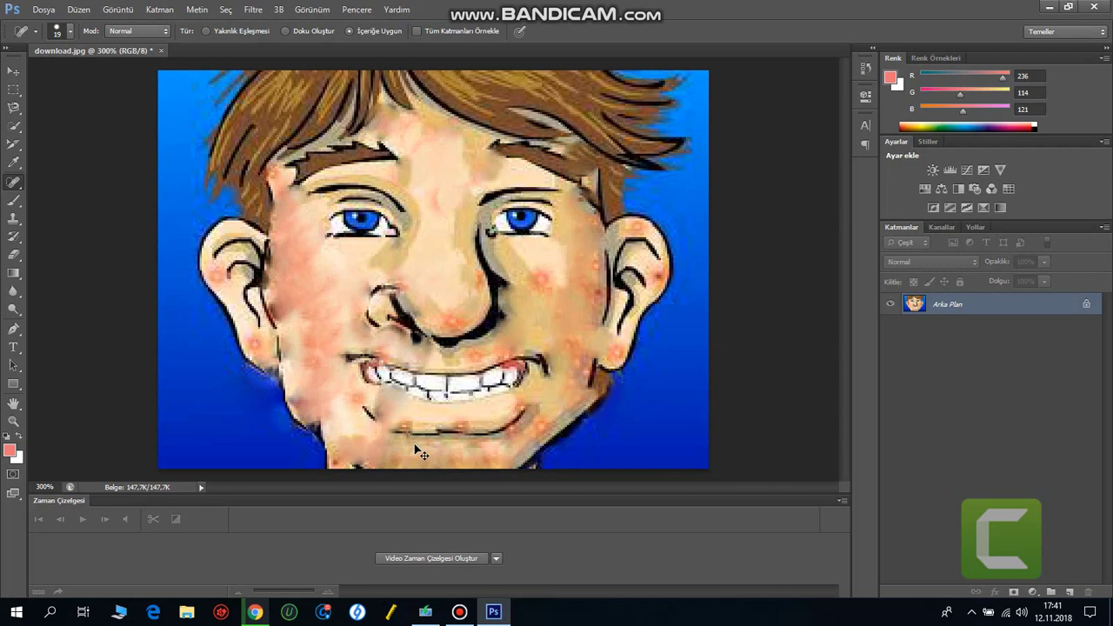
key("ctrl+z")
key("ctrl+z")
key("ctrl+z")
key("ctrl+z")
left_click_drag(383, 422, 372, 397)
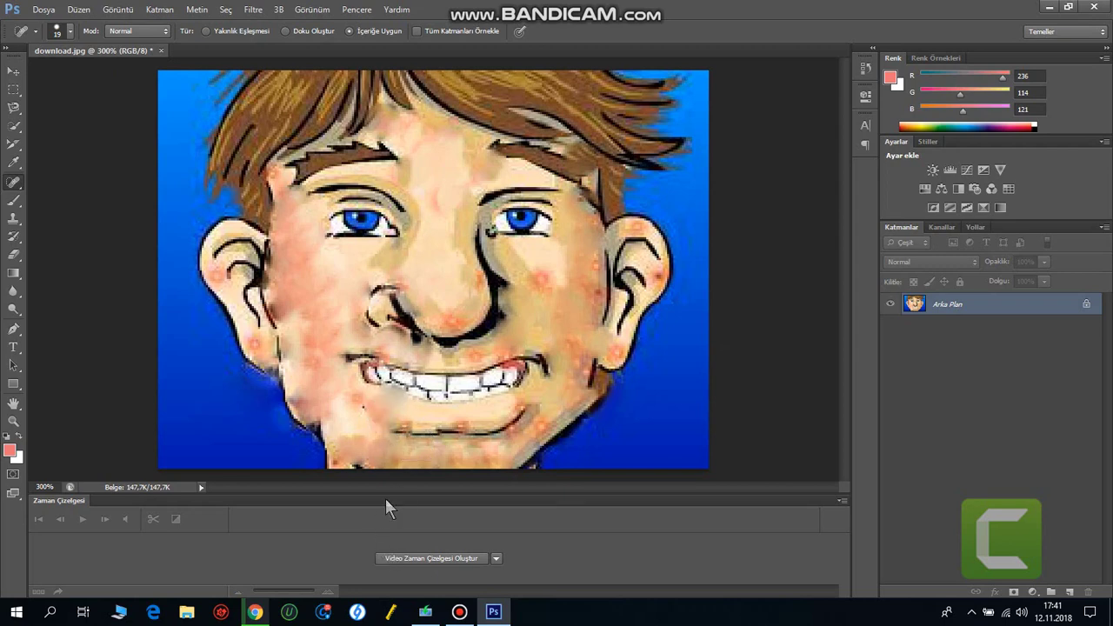
- Compare the chin fix before and after, then revert the failed heal right of the chin
key("ctrl+z")
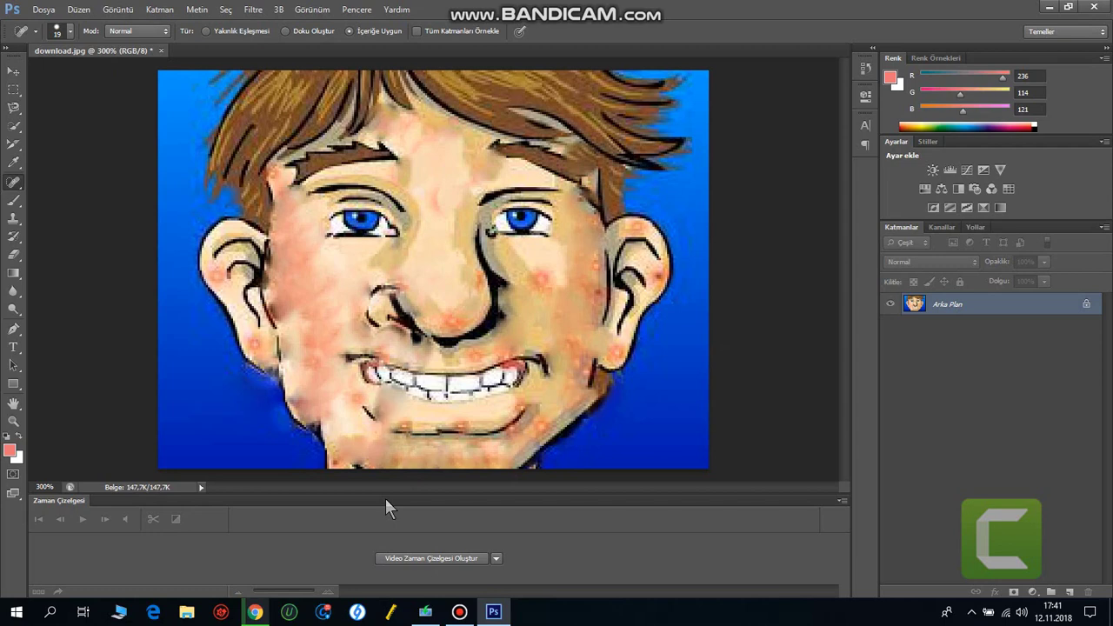
key("ctrl+z")
key("ctrl+z")
key("ctrl+z")
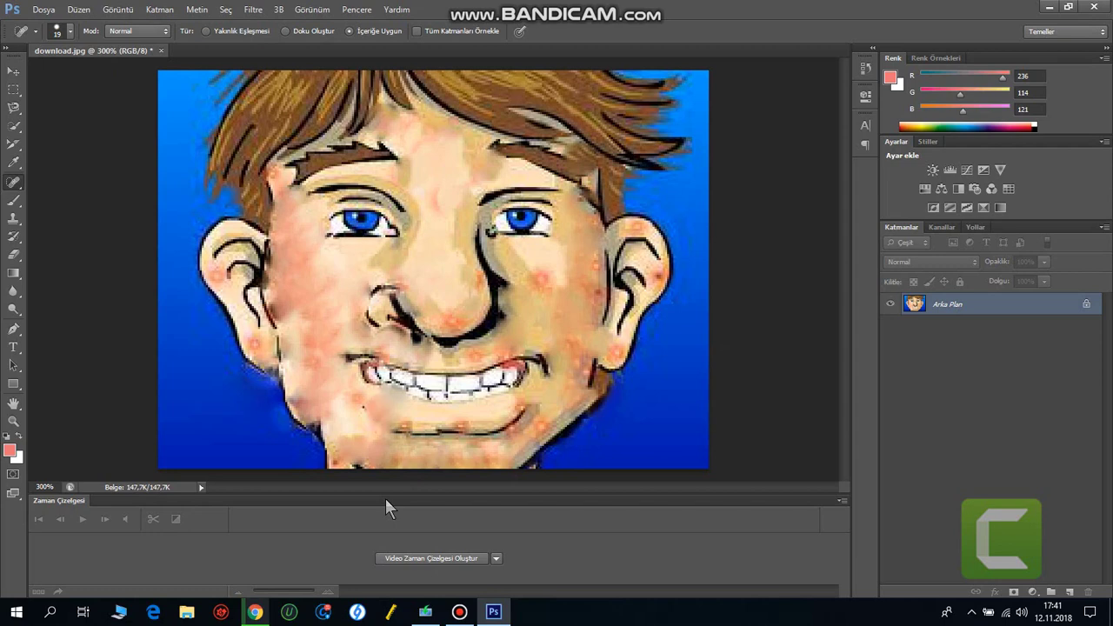
key("ctrl+z")
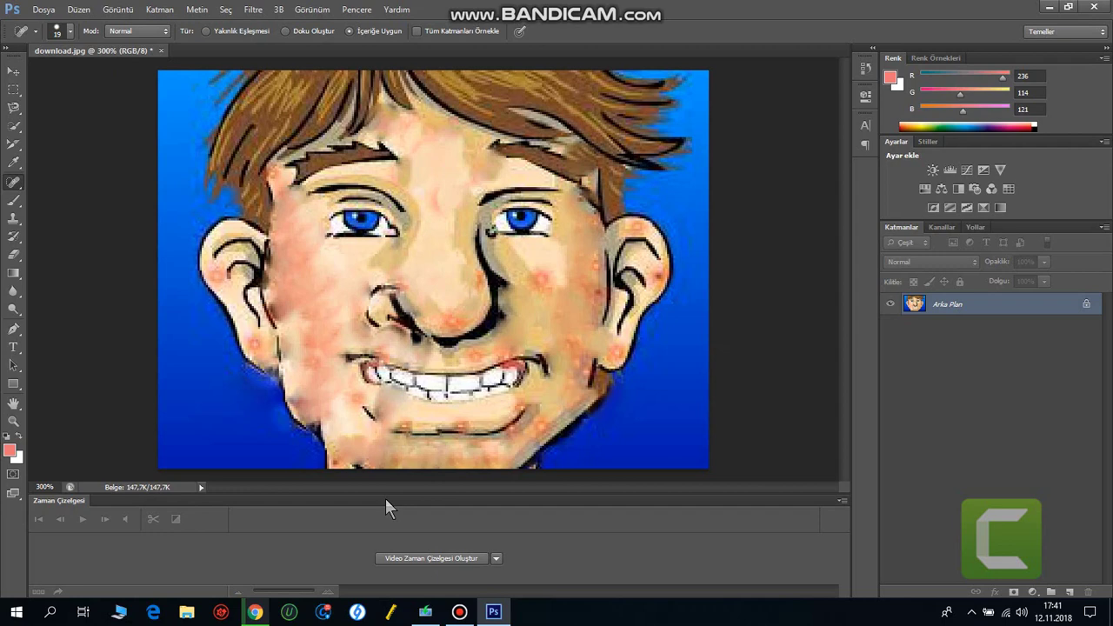
left_click(526, 421)
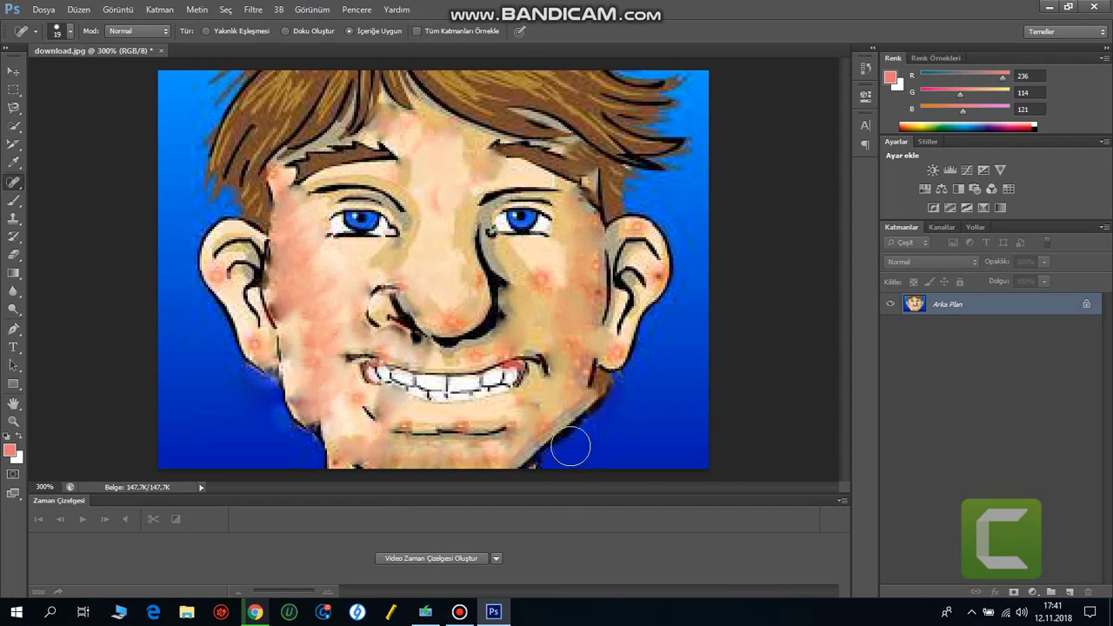
key("ctrl+z")
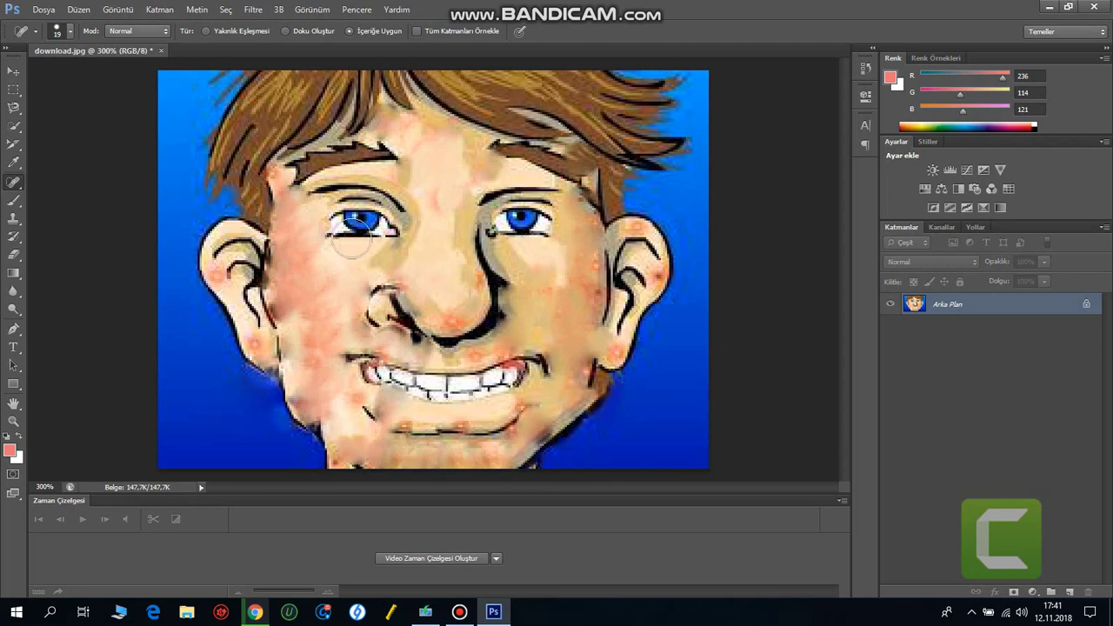
- Spot-heal the remaining blemish on the left cheek beside the nose
left_click(322, 340)
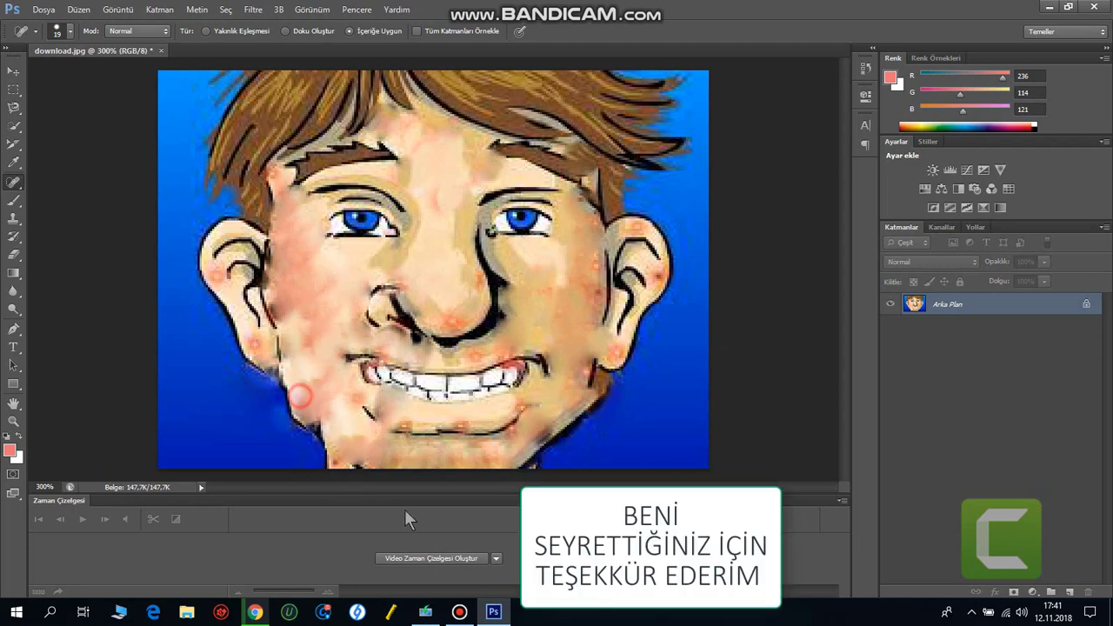